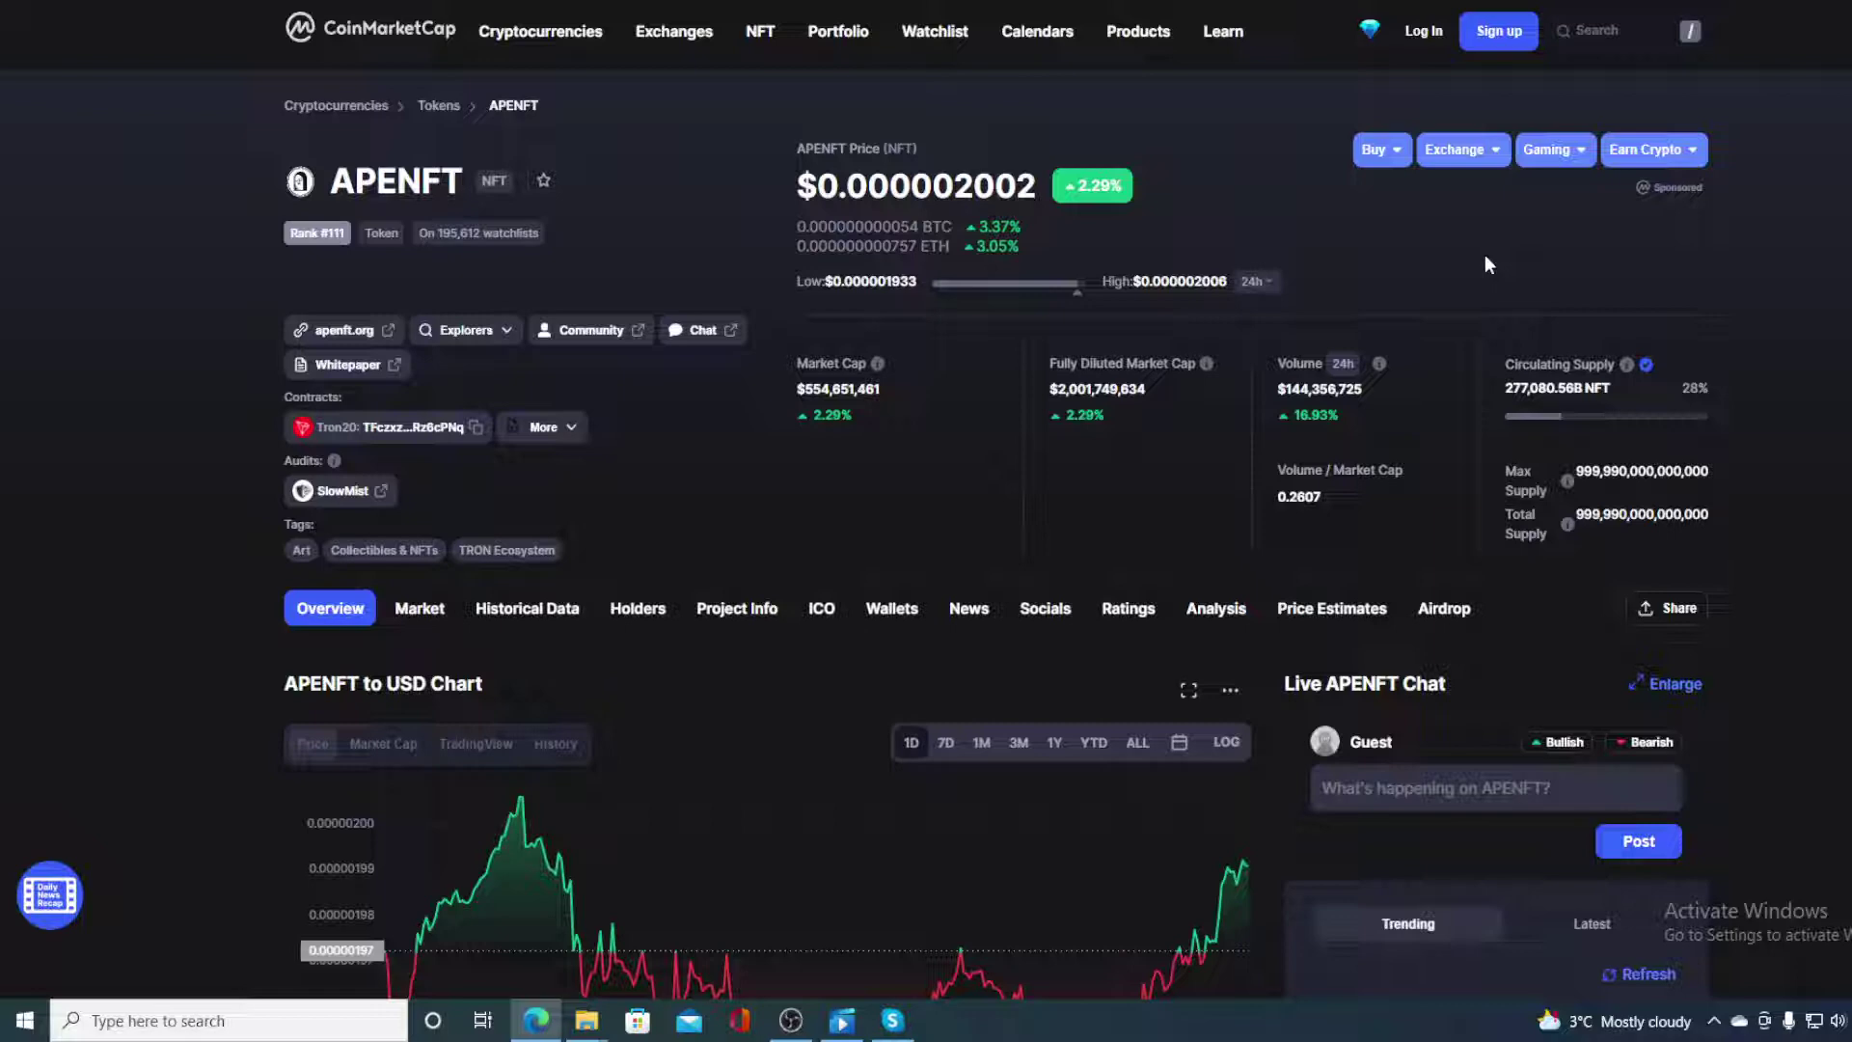
scroll(1696, 292, down, 2)
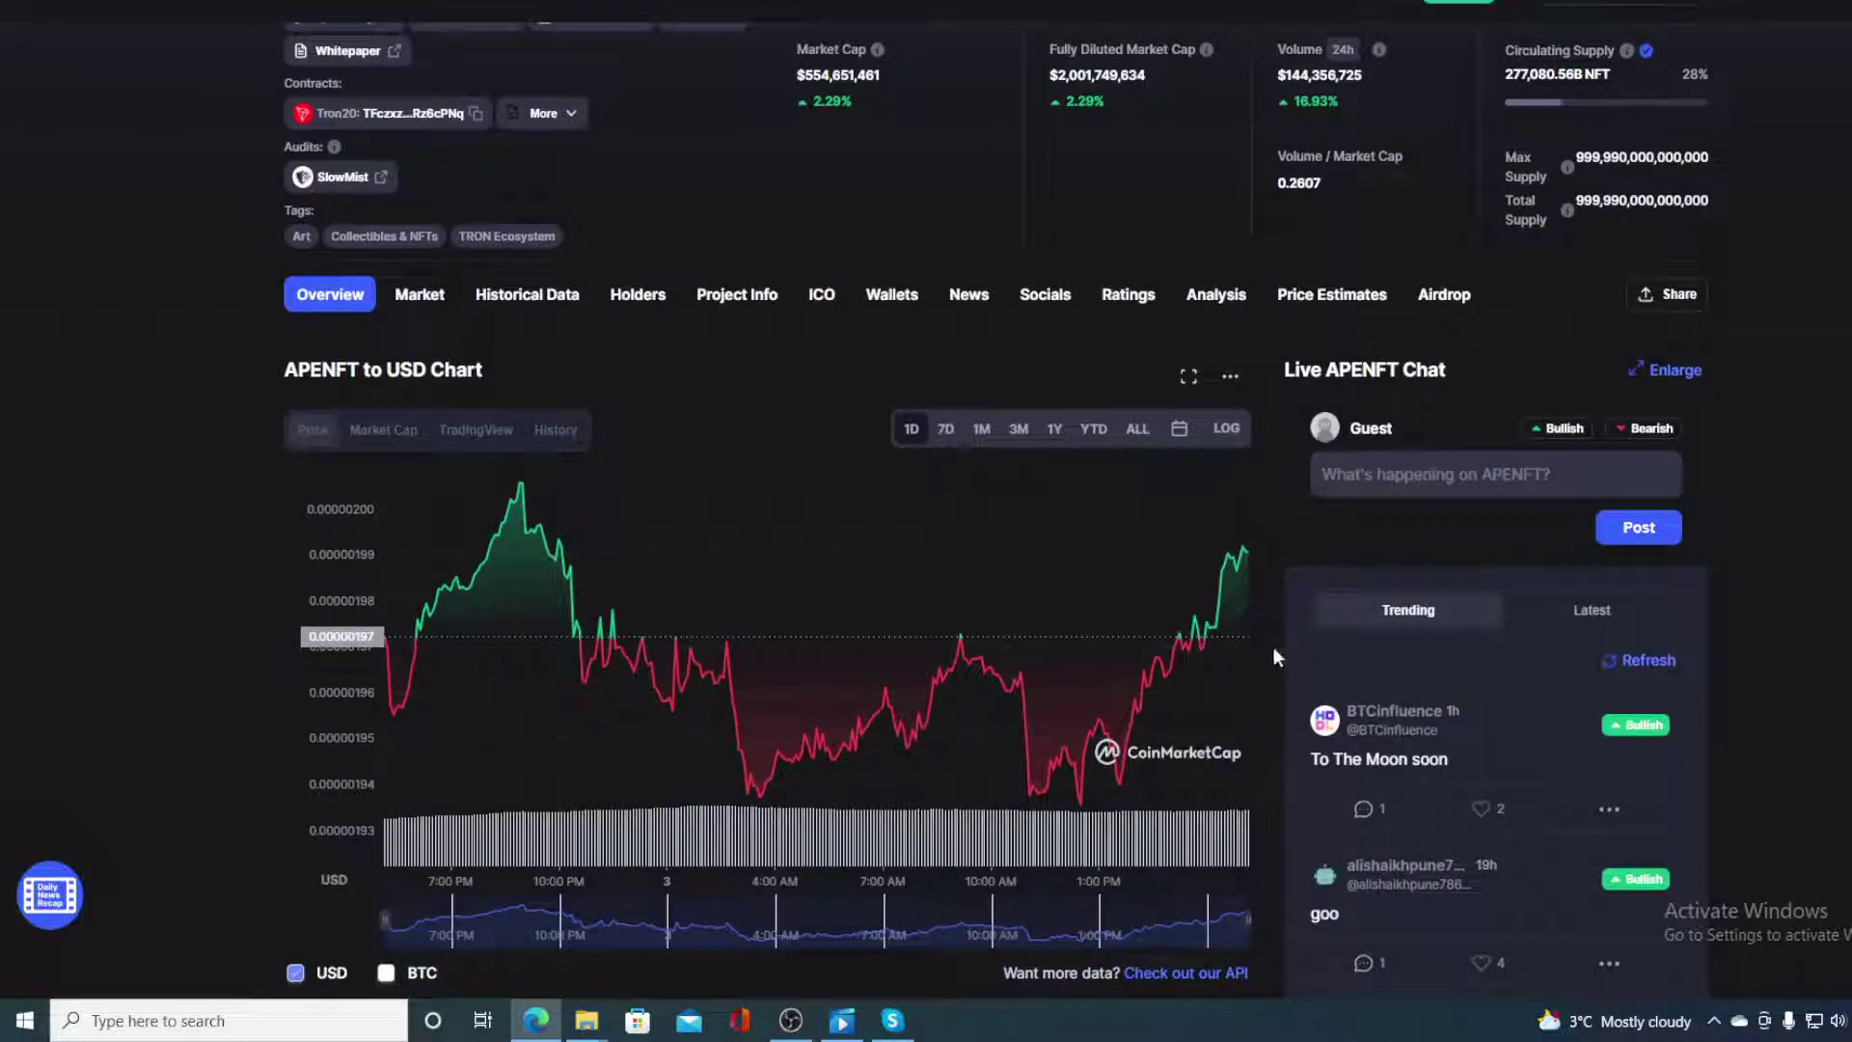
scroll(926, 521, up, 2)
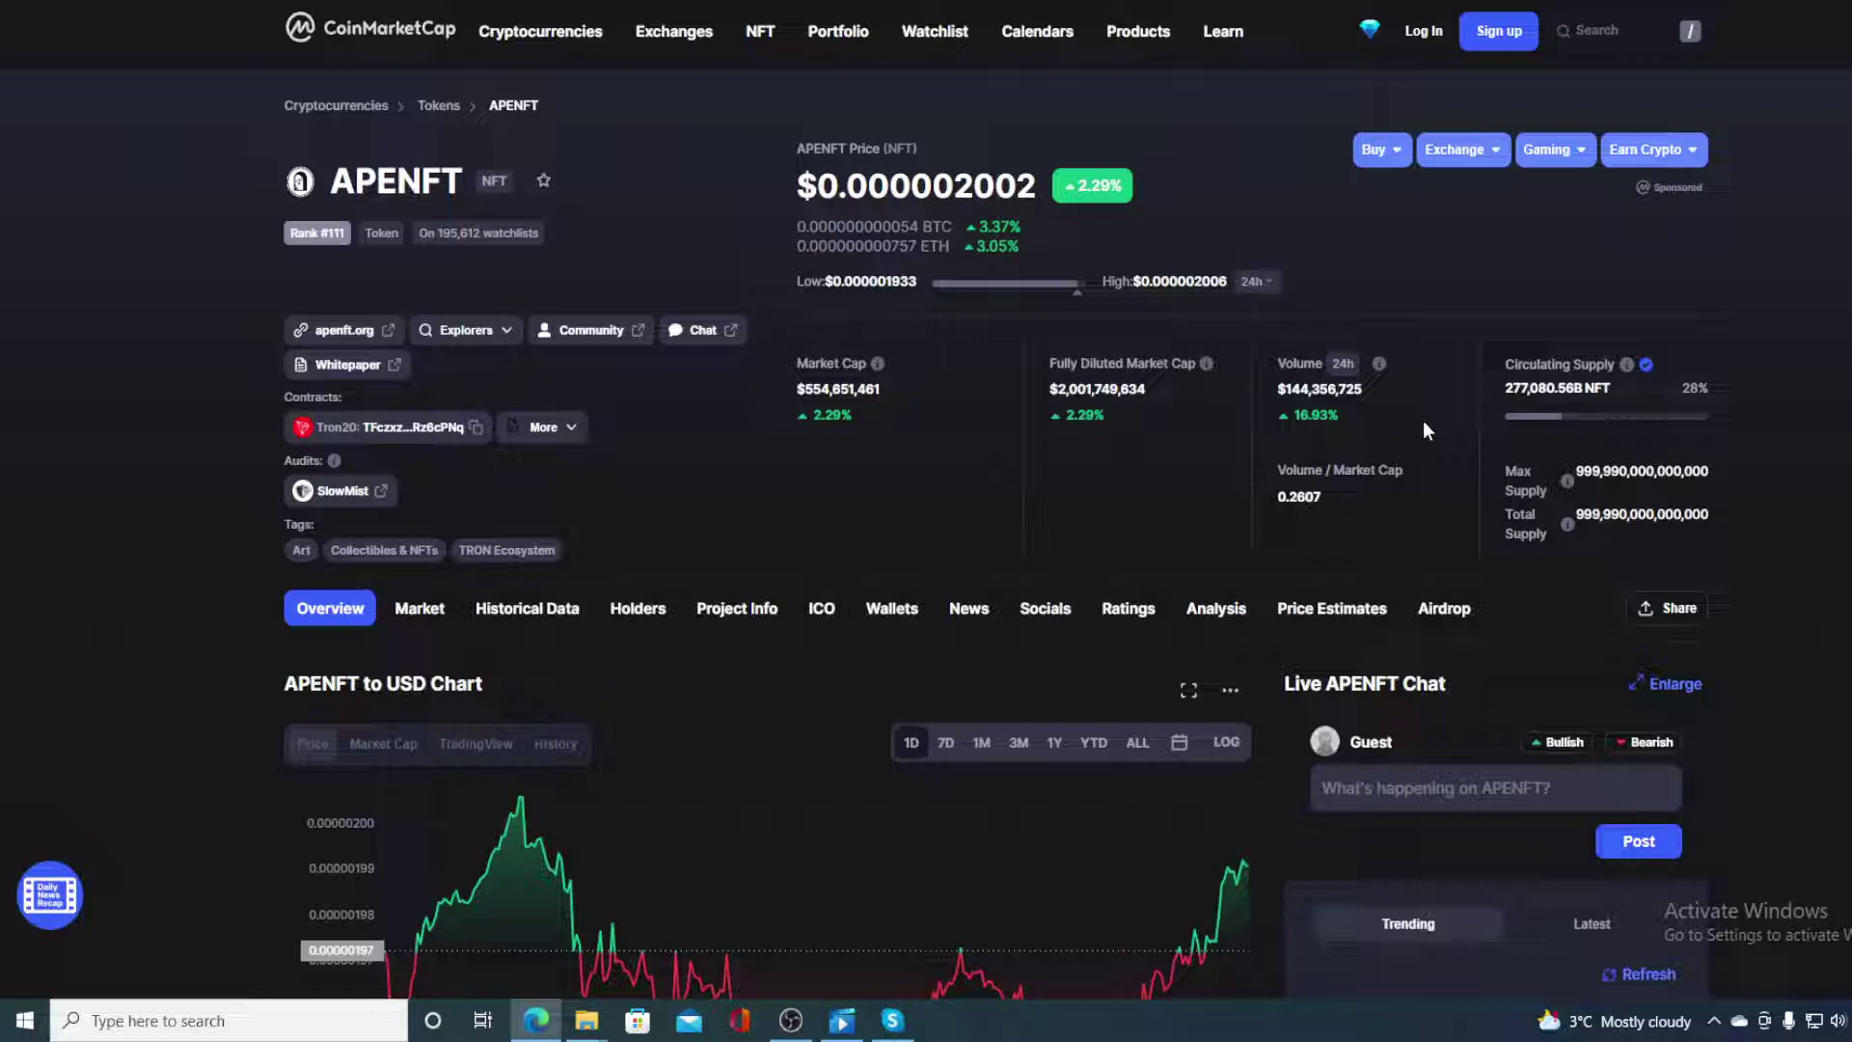
scroll(1460, 476, down, 2)
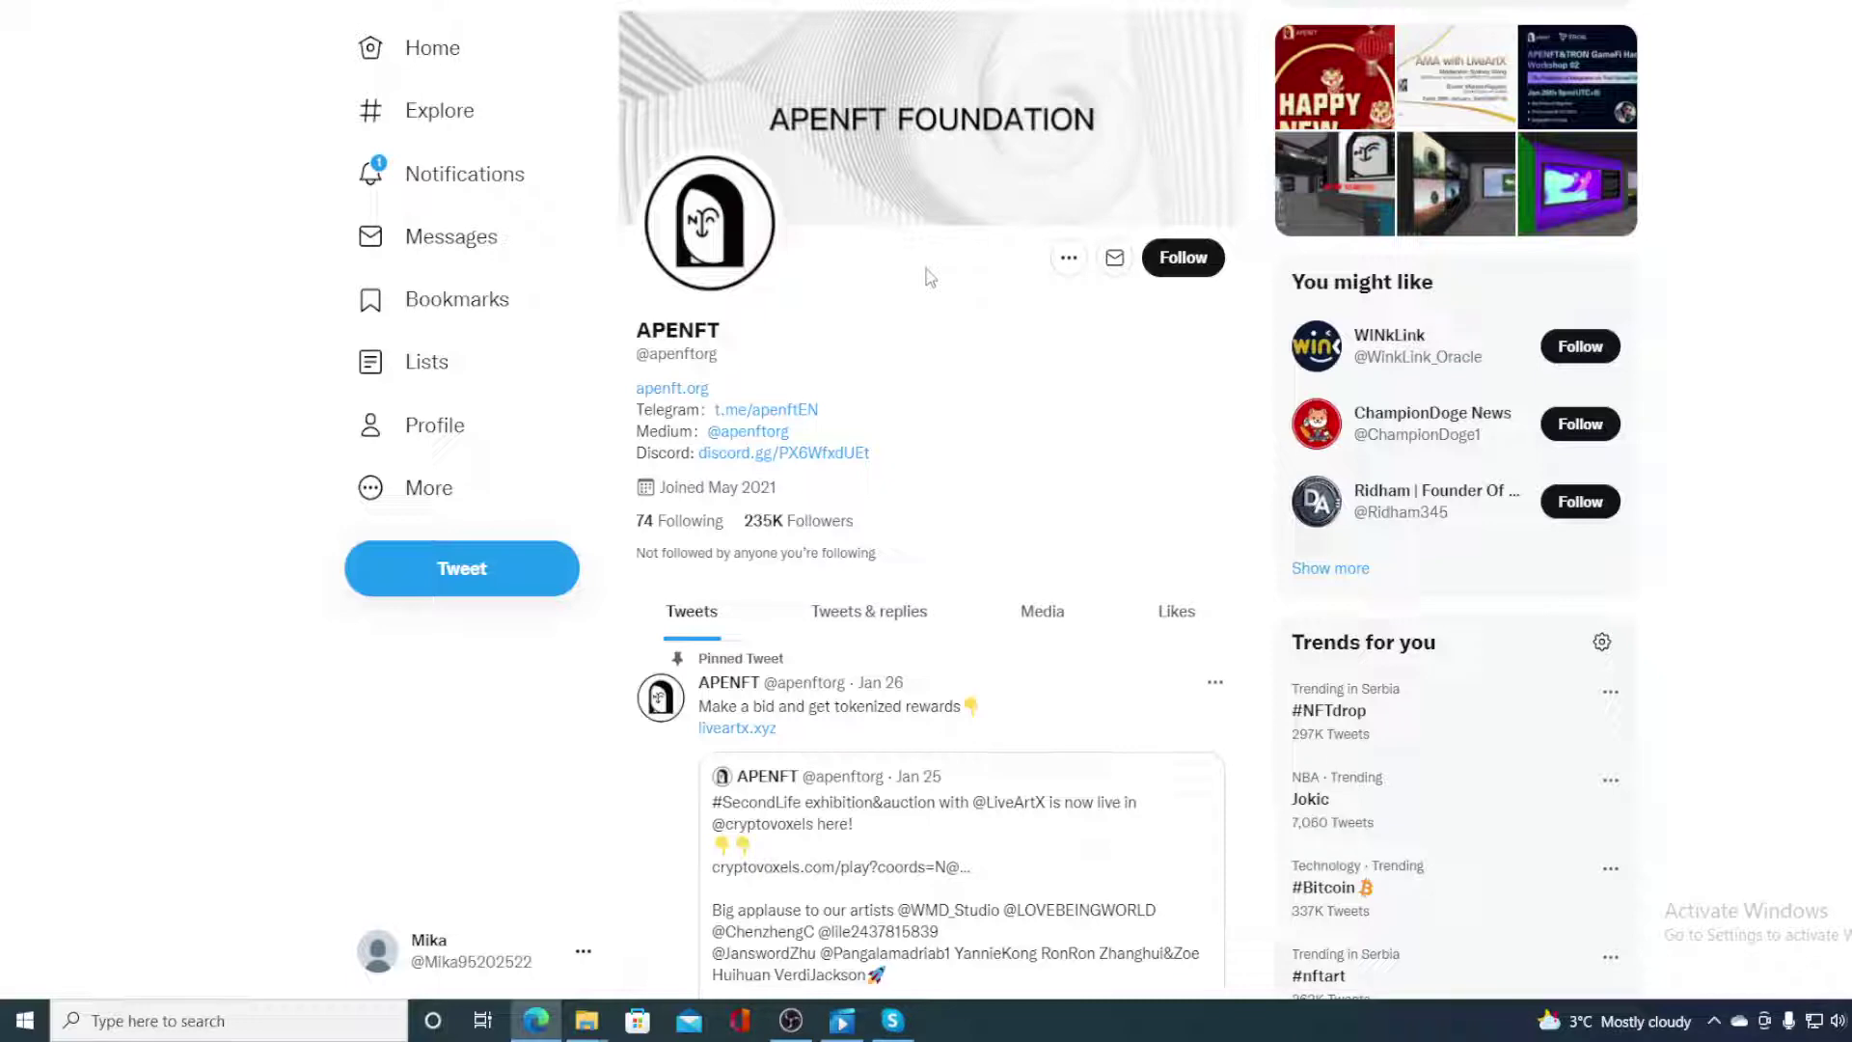
scroll(929, 277, down, 2)
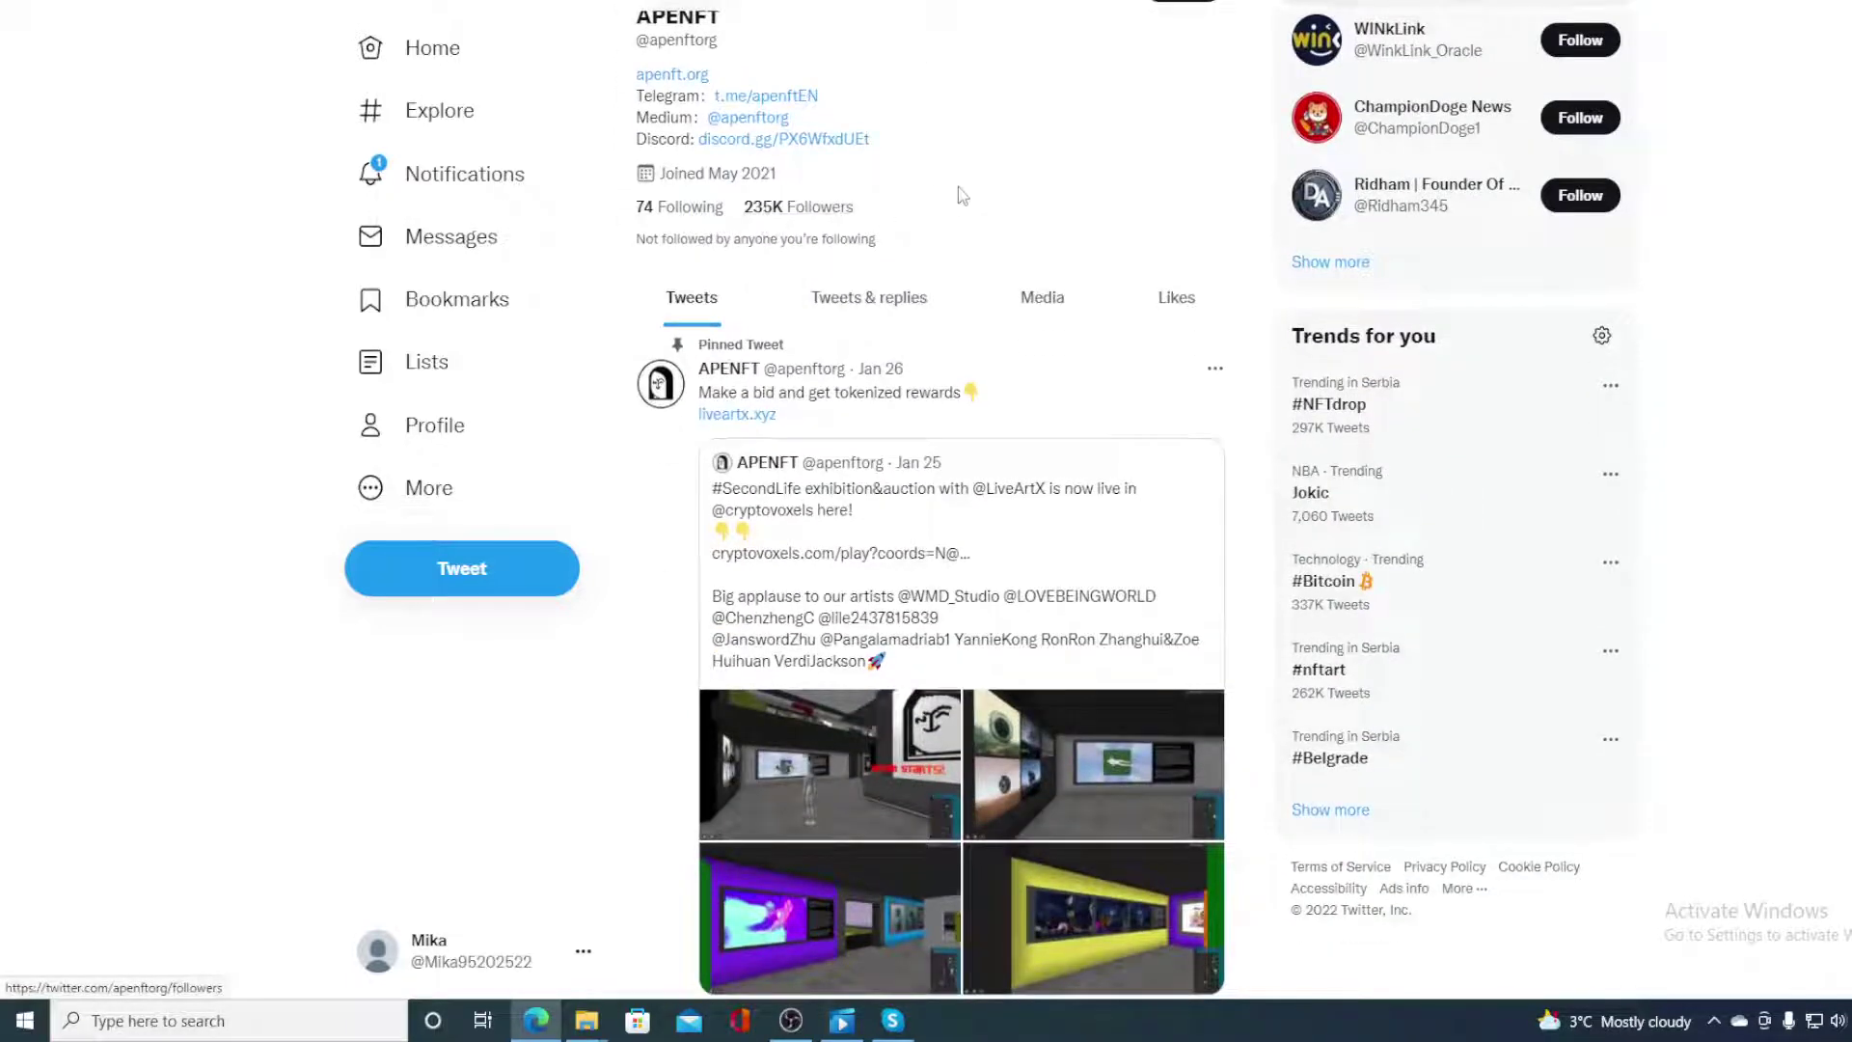
scroll(960, 194, down, 2)
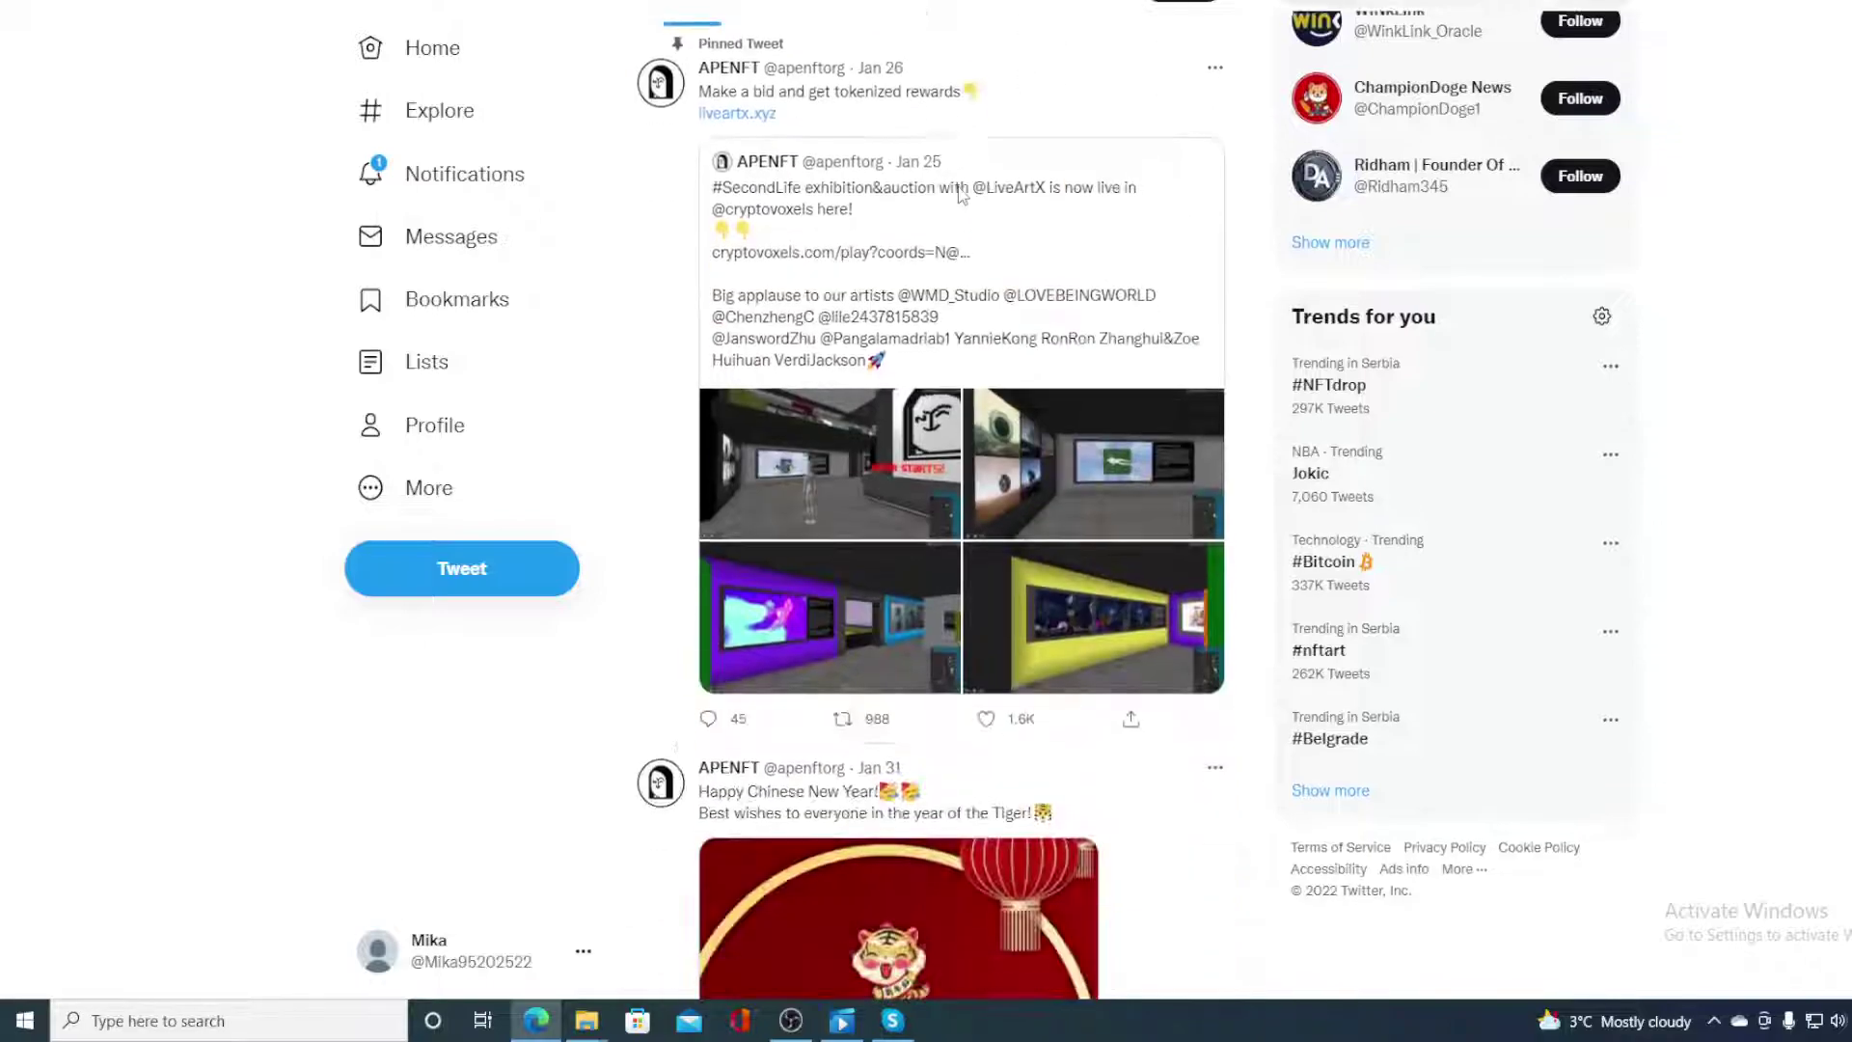
scroll(959, 194, down, 2)
scroll(960, 194, down, 1)
scroll(960, 196, down, 4)
scroll(958, 194, down, 6)
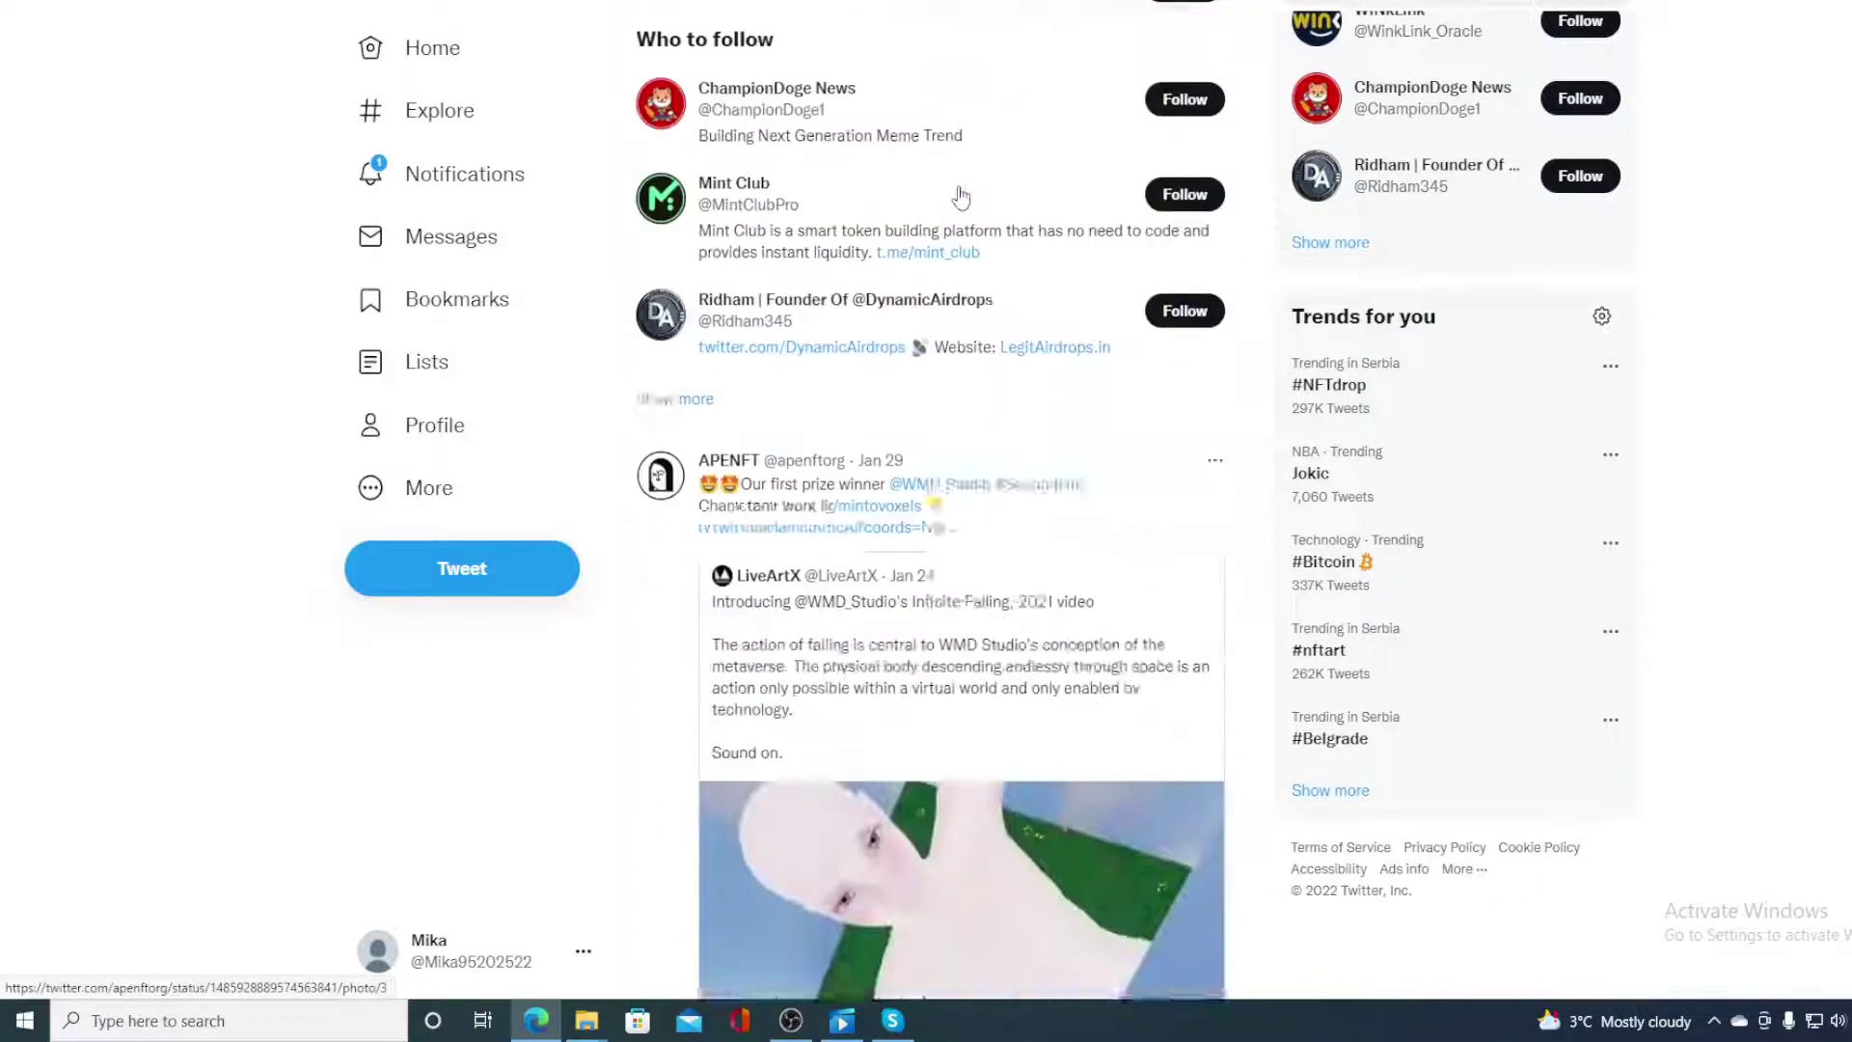
scroll(959, 195, up, 9)
scroll(959, 194, up, 5)
scroll(959, 193, up, 5)
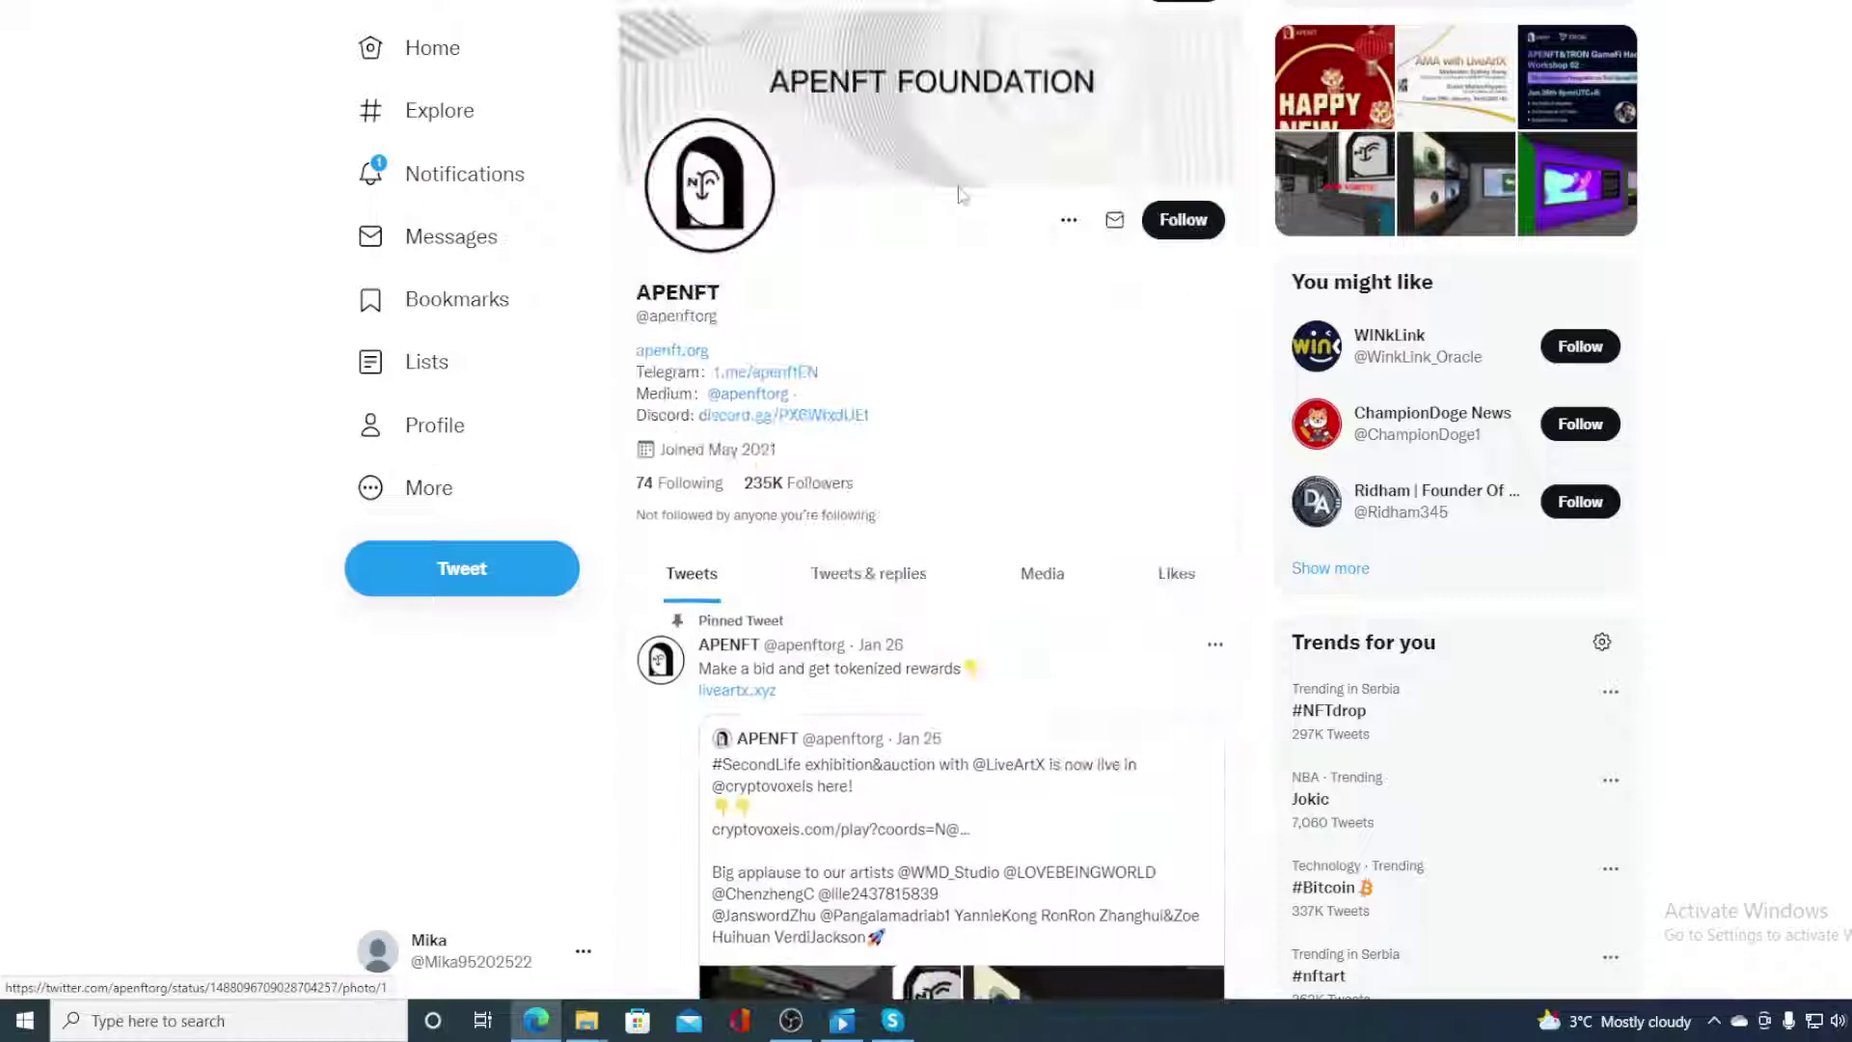
scroll(955, 416, down, 2)
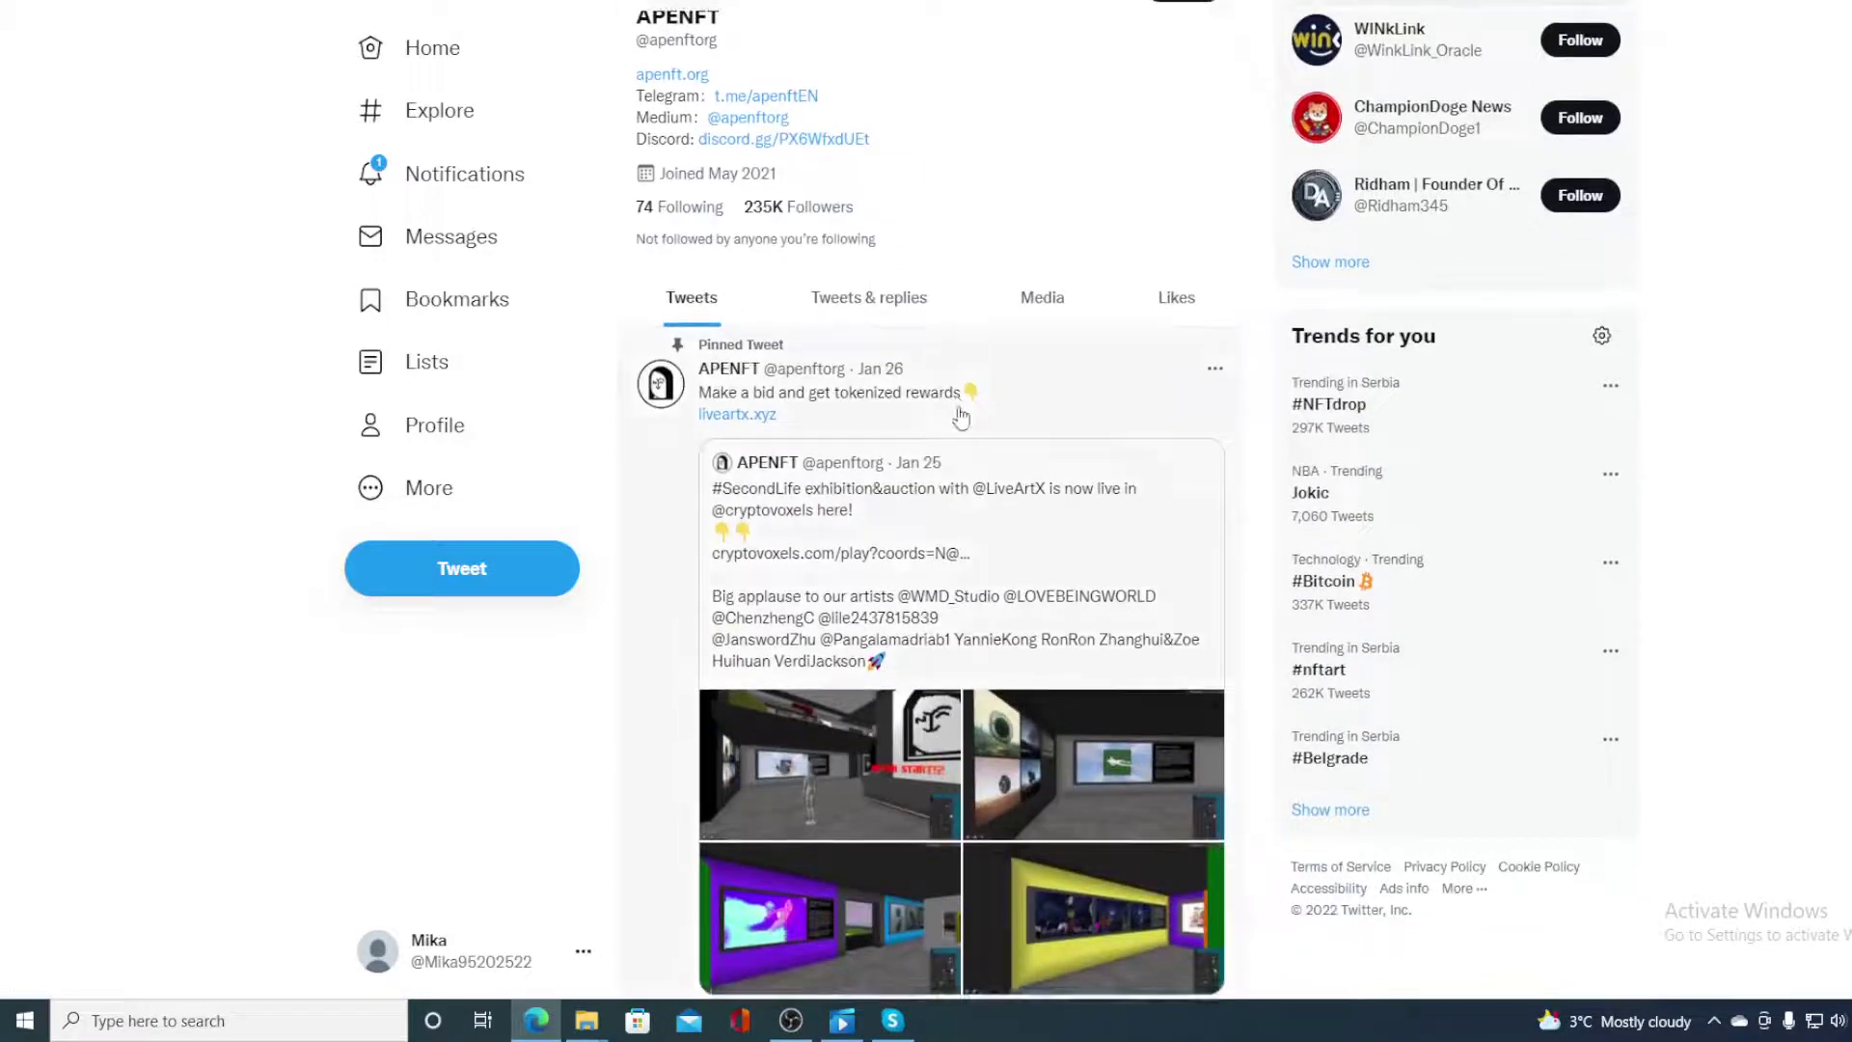
- Open APENFT's quoted Jan 25 tweet about the #SecondLife exhibition and Cryptovoxels auction
click(958, 420)
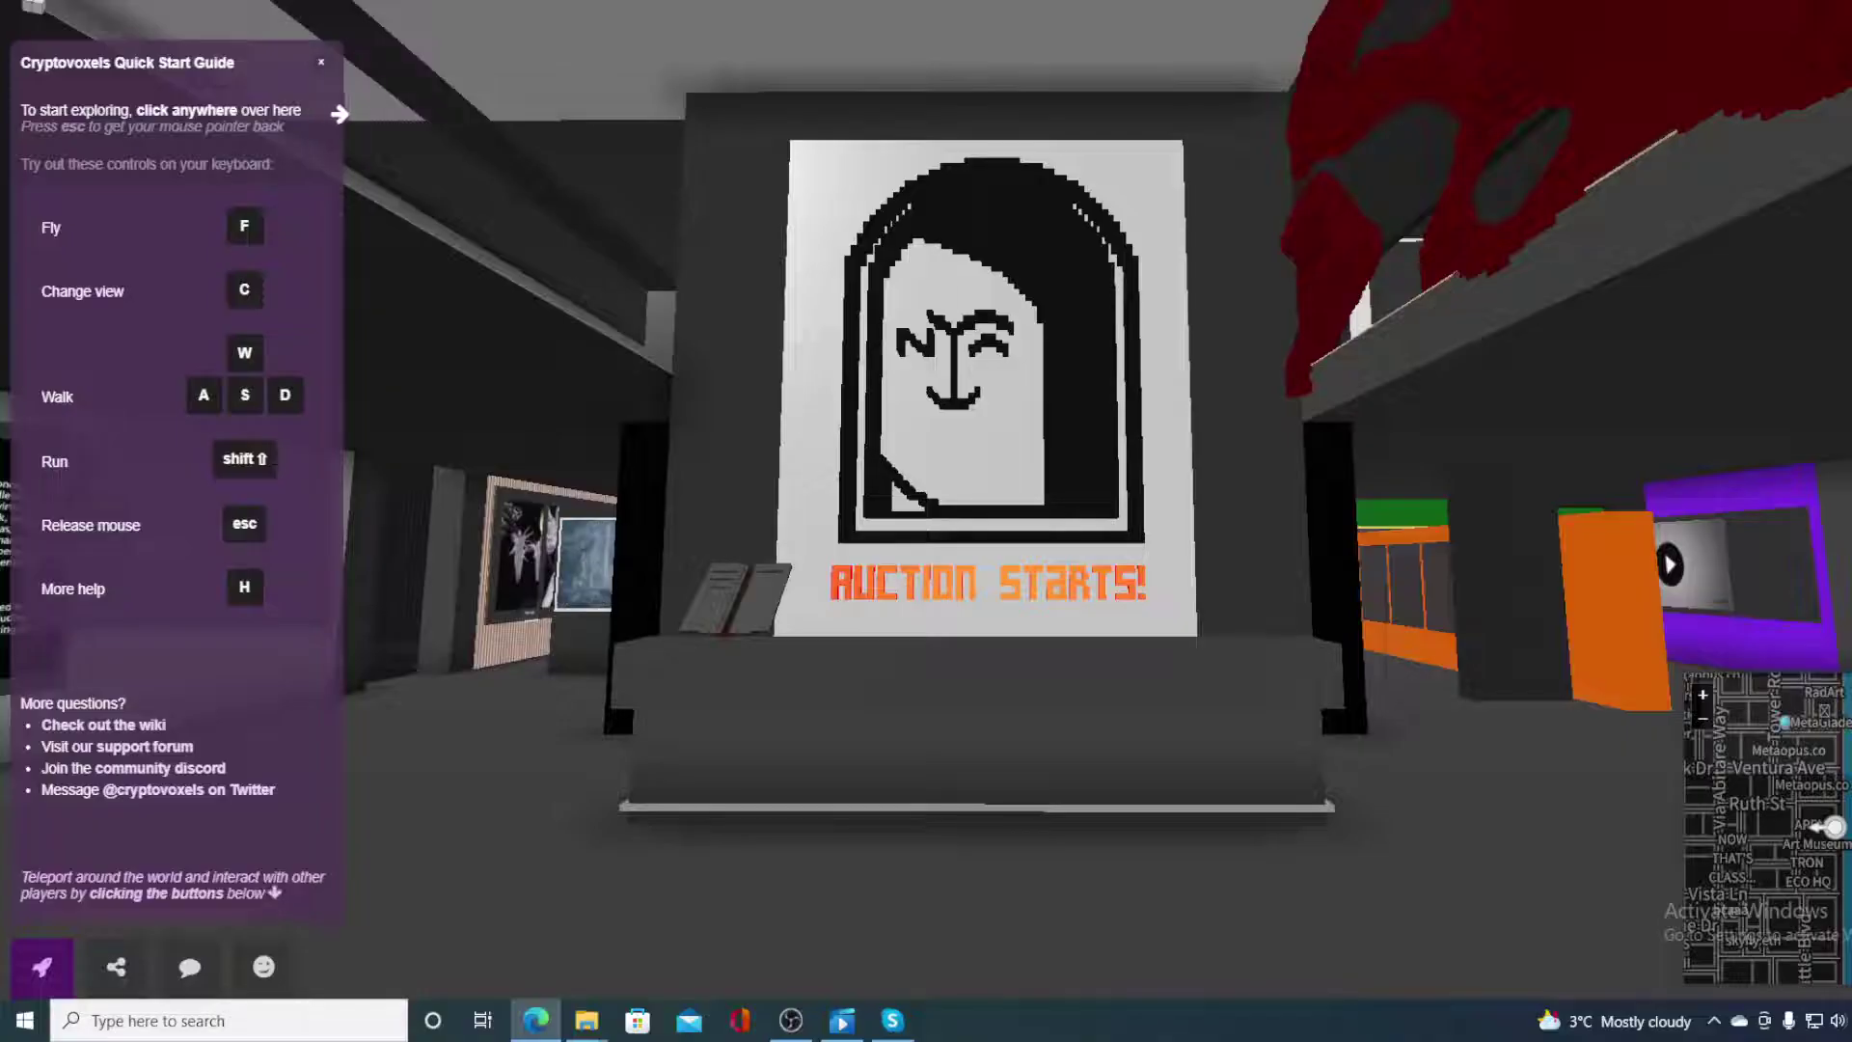
- Walk through the gallery past the video screen, piano and framed artworks, then up the white staircase
click(1128, 106)
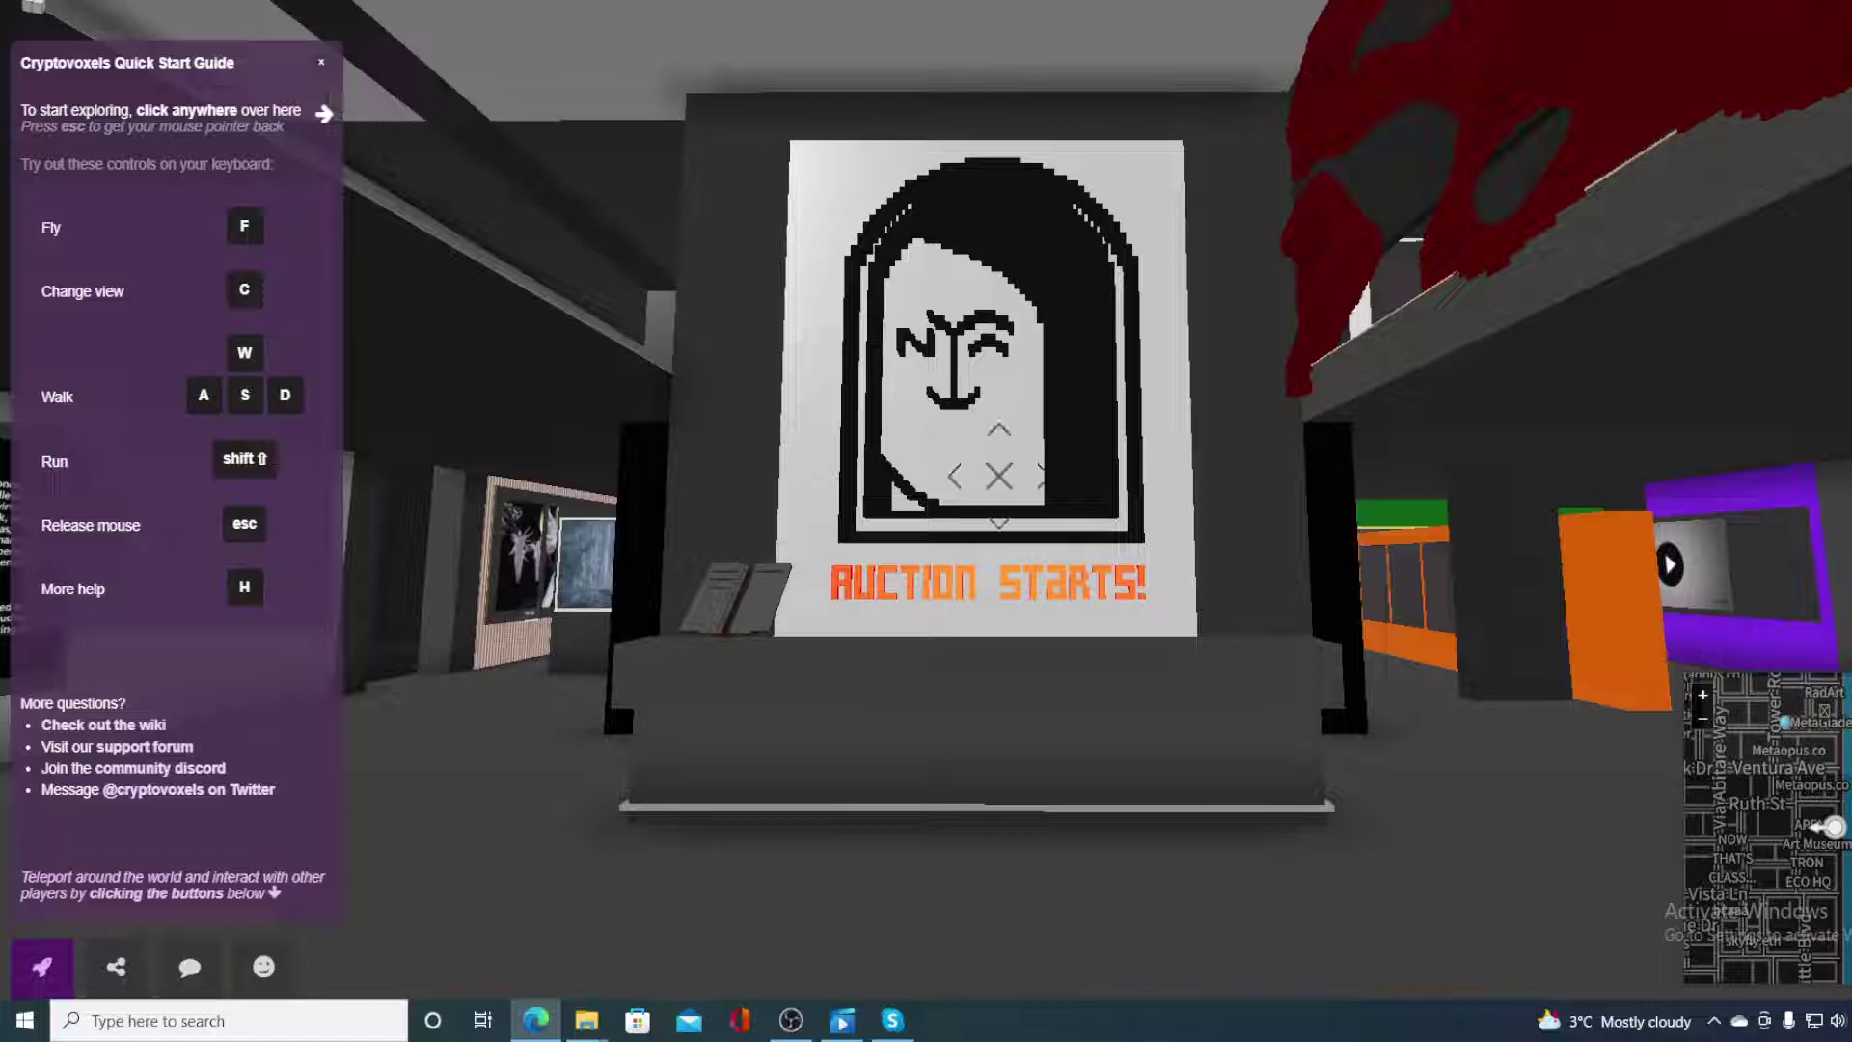
key(w)
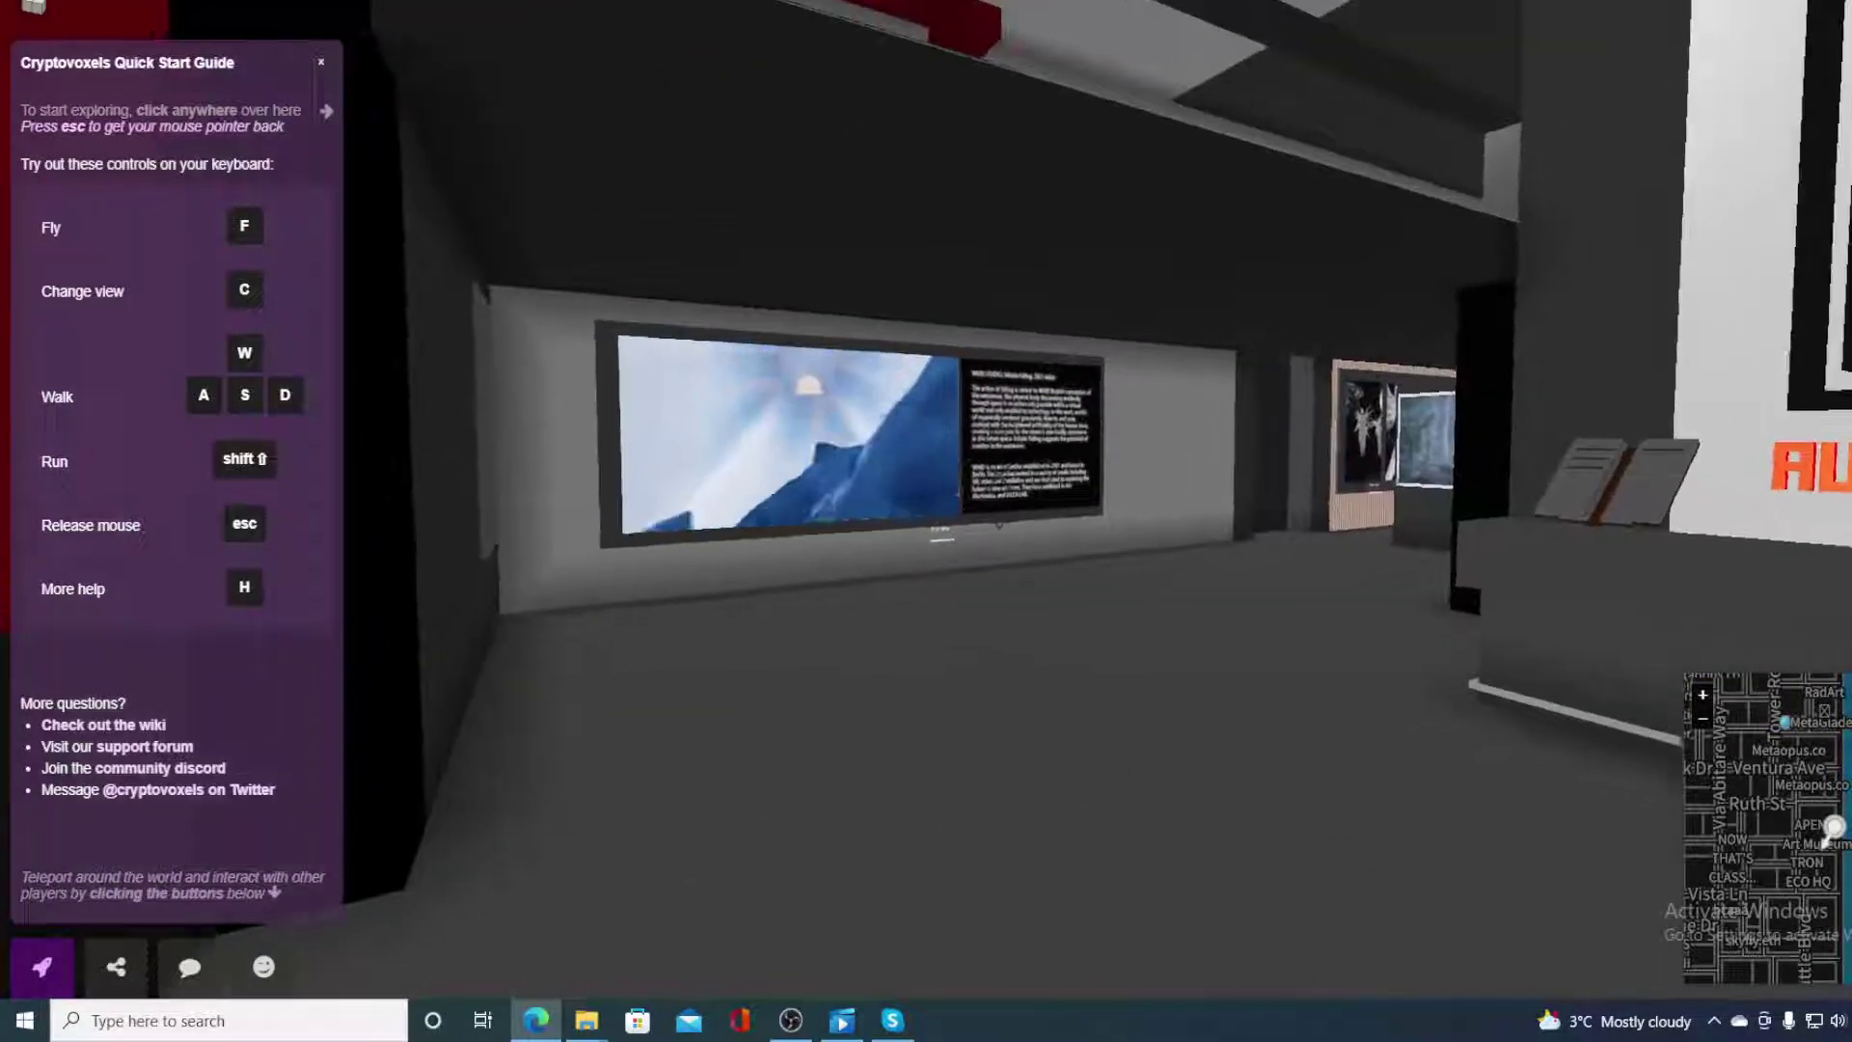
key(w)
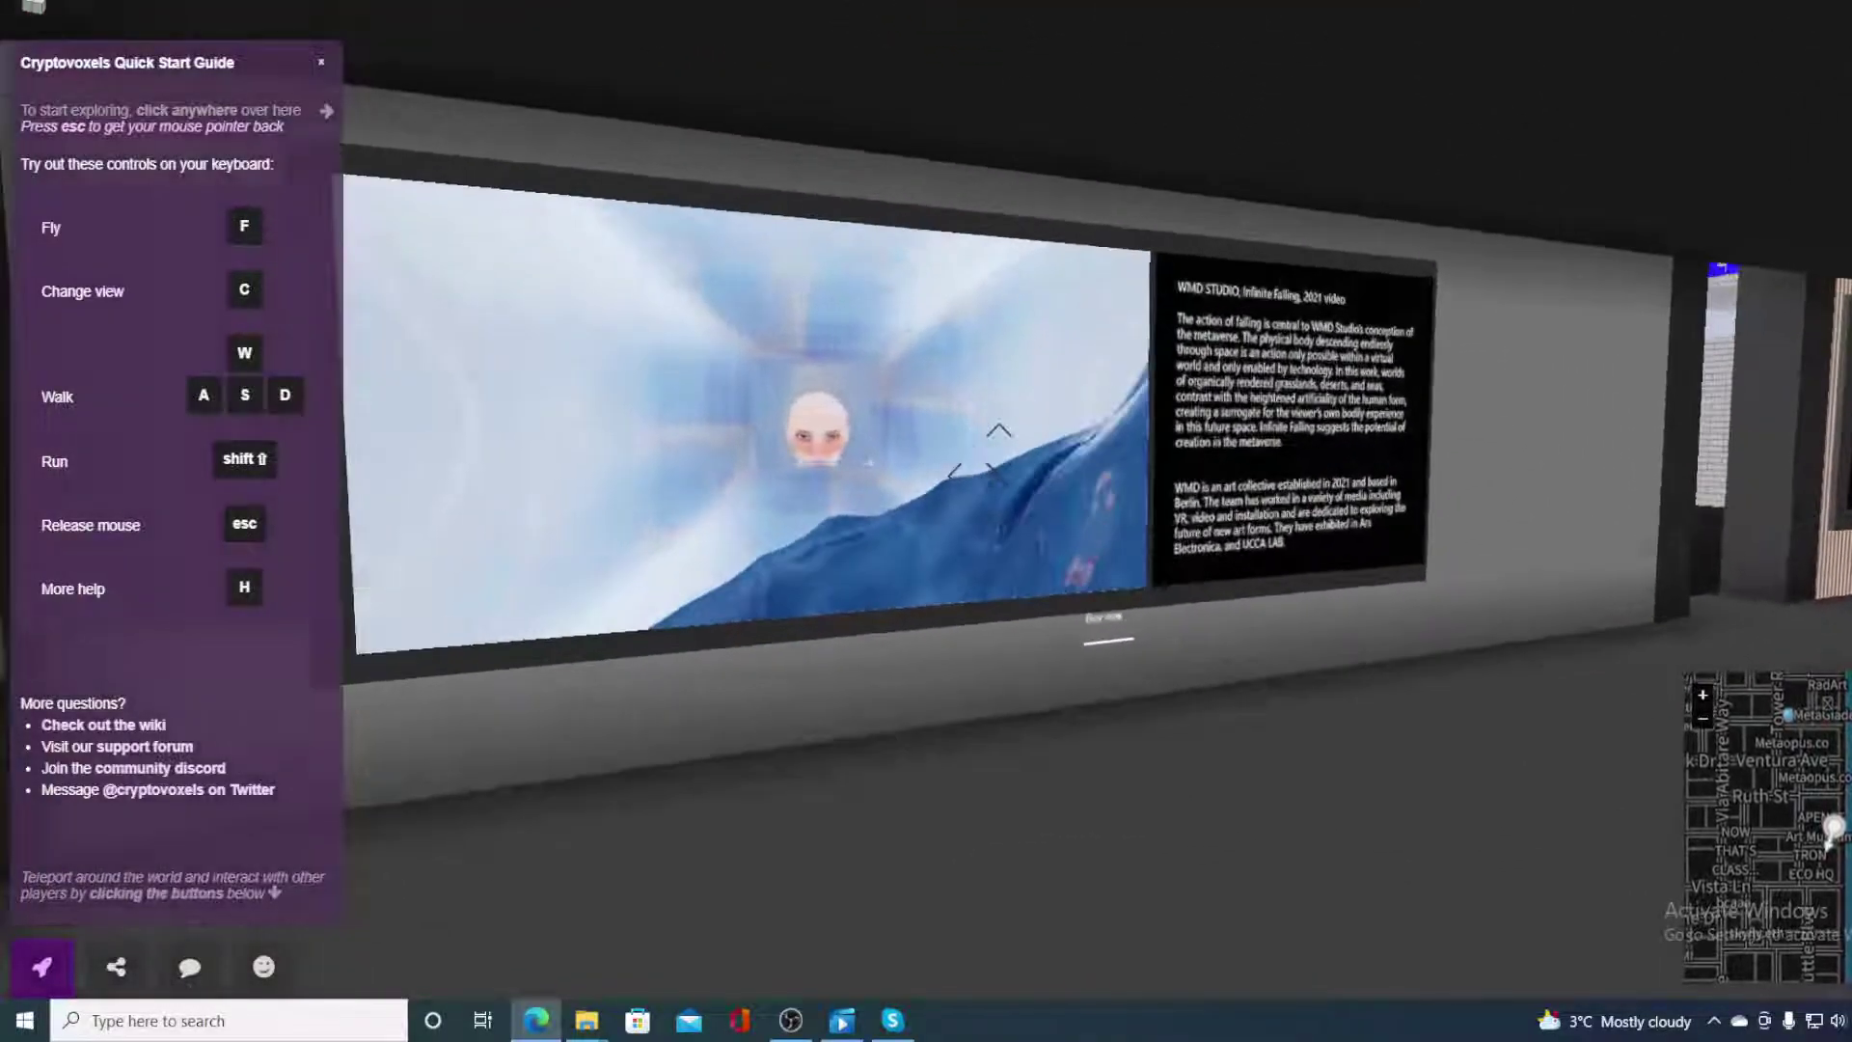
key(w)
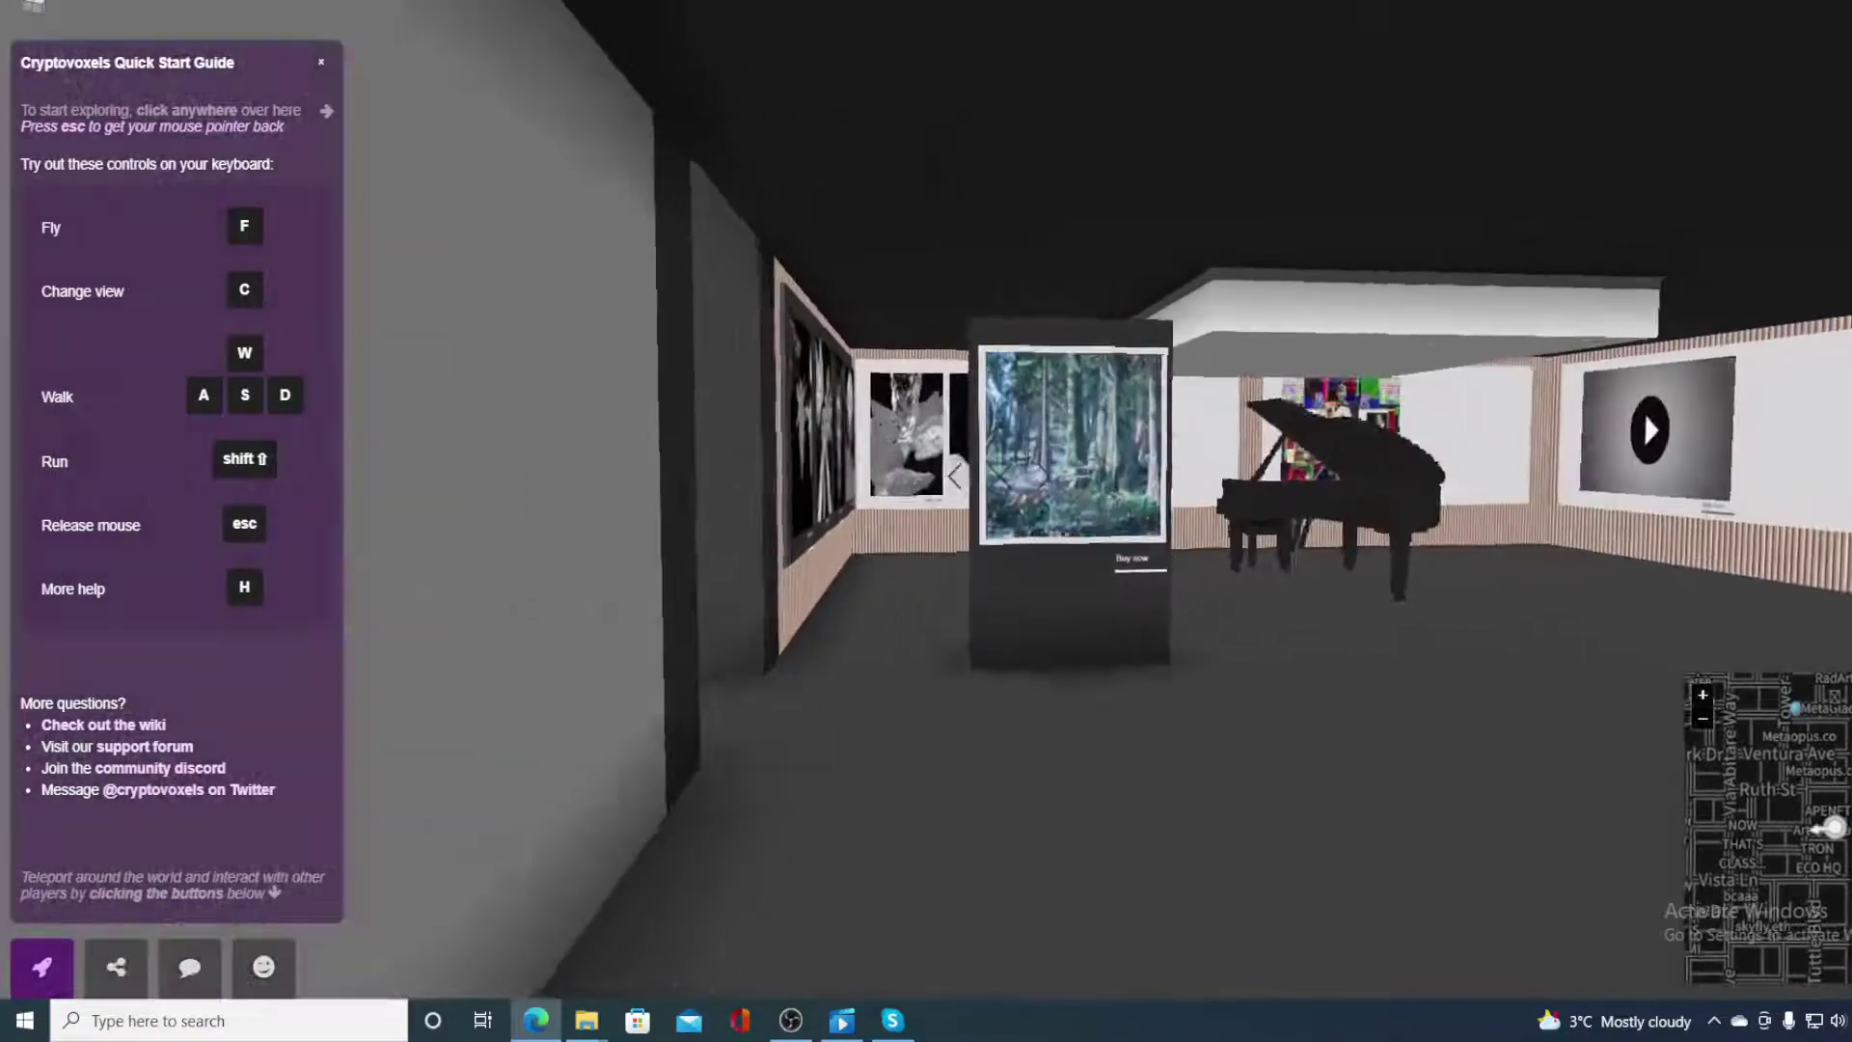
key(w)
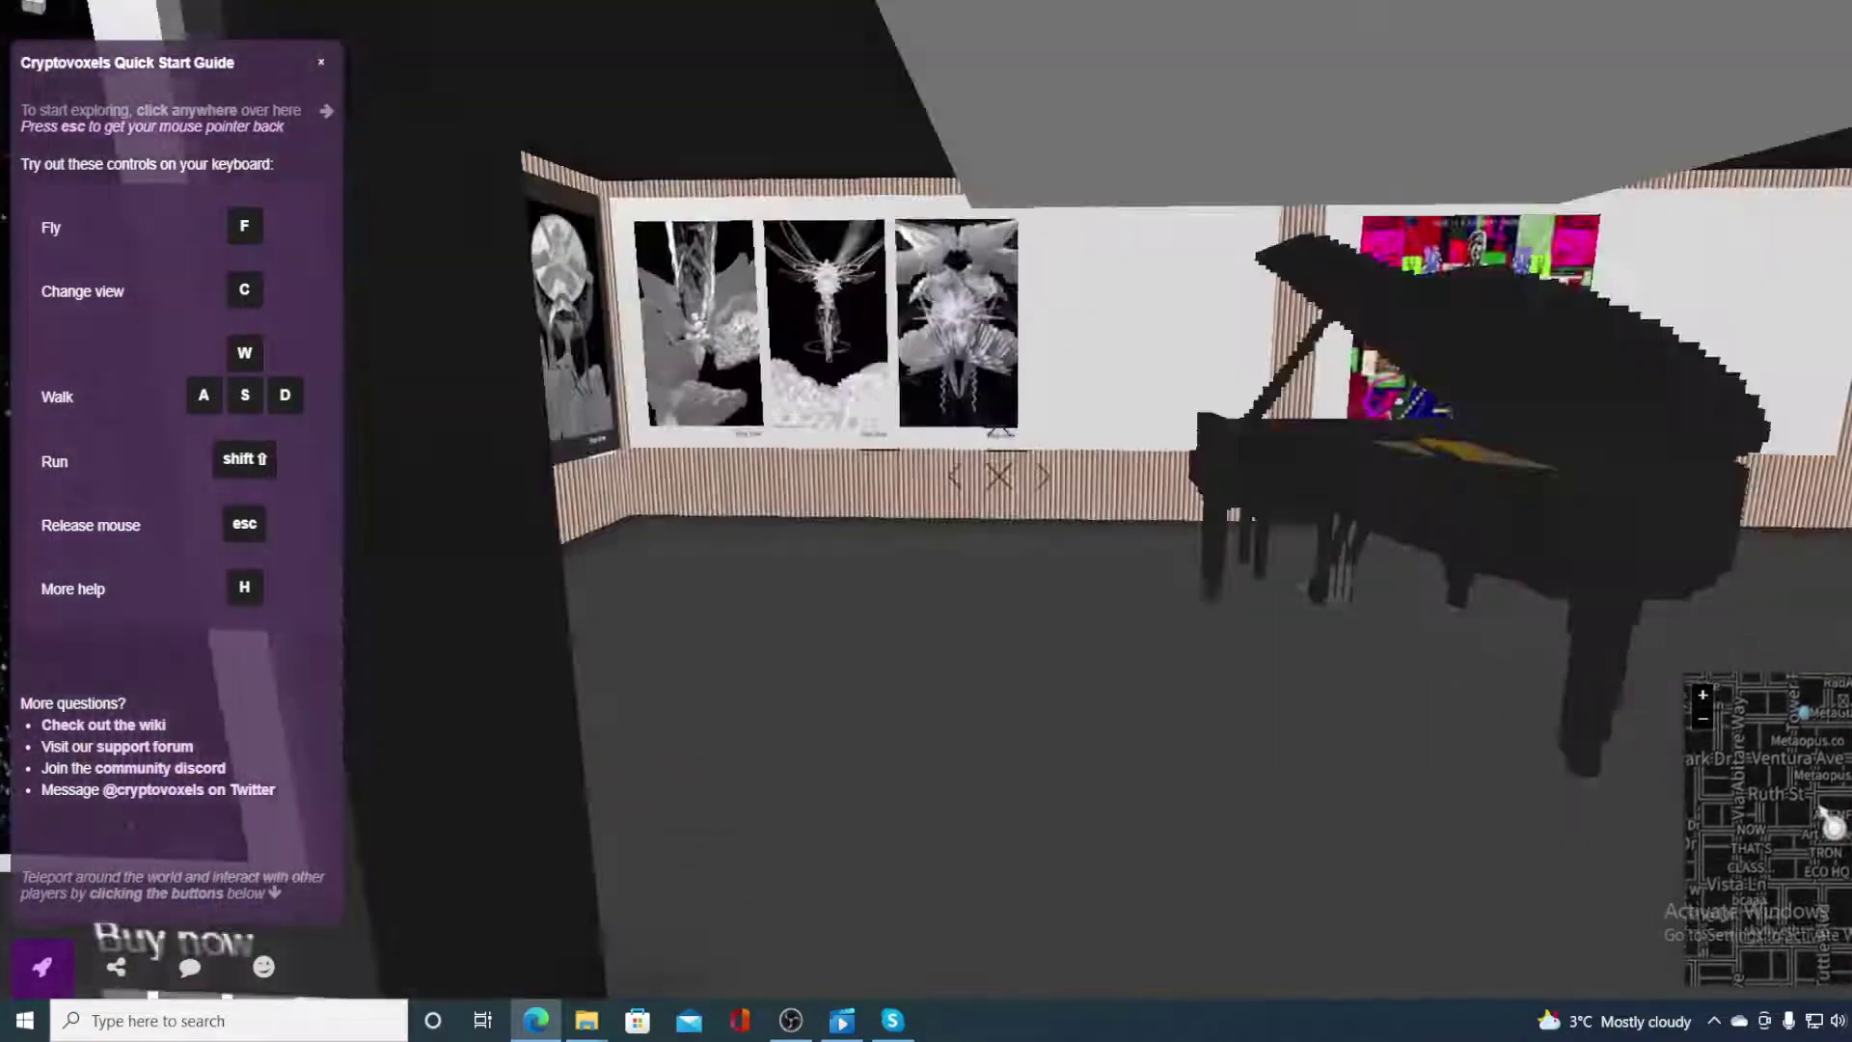
key(w)
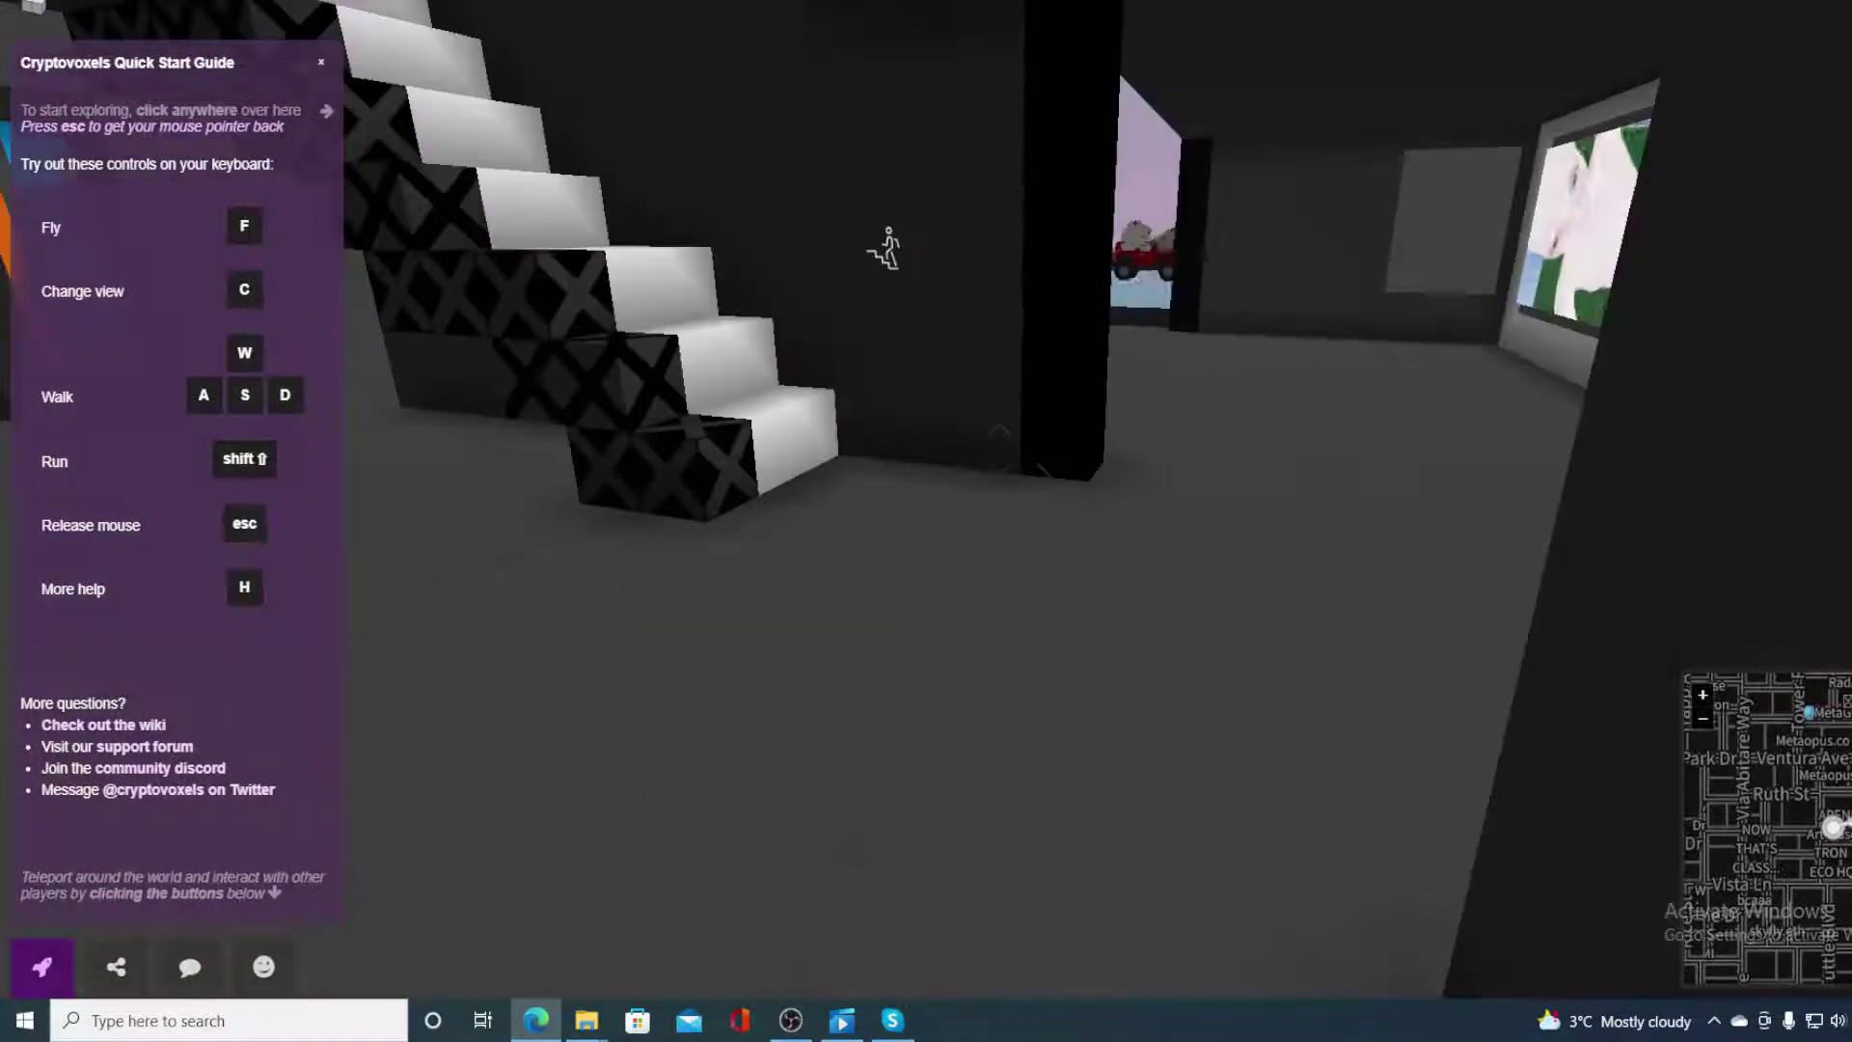
key(w)
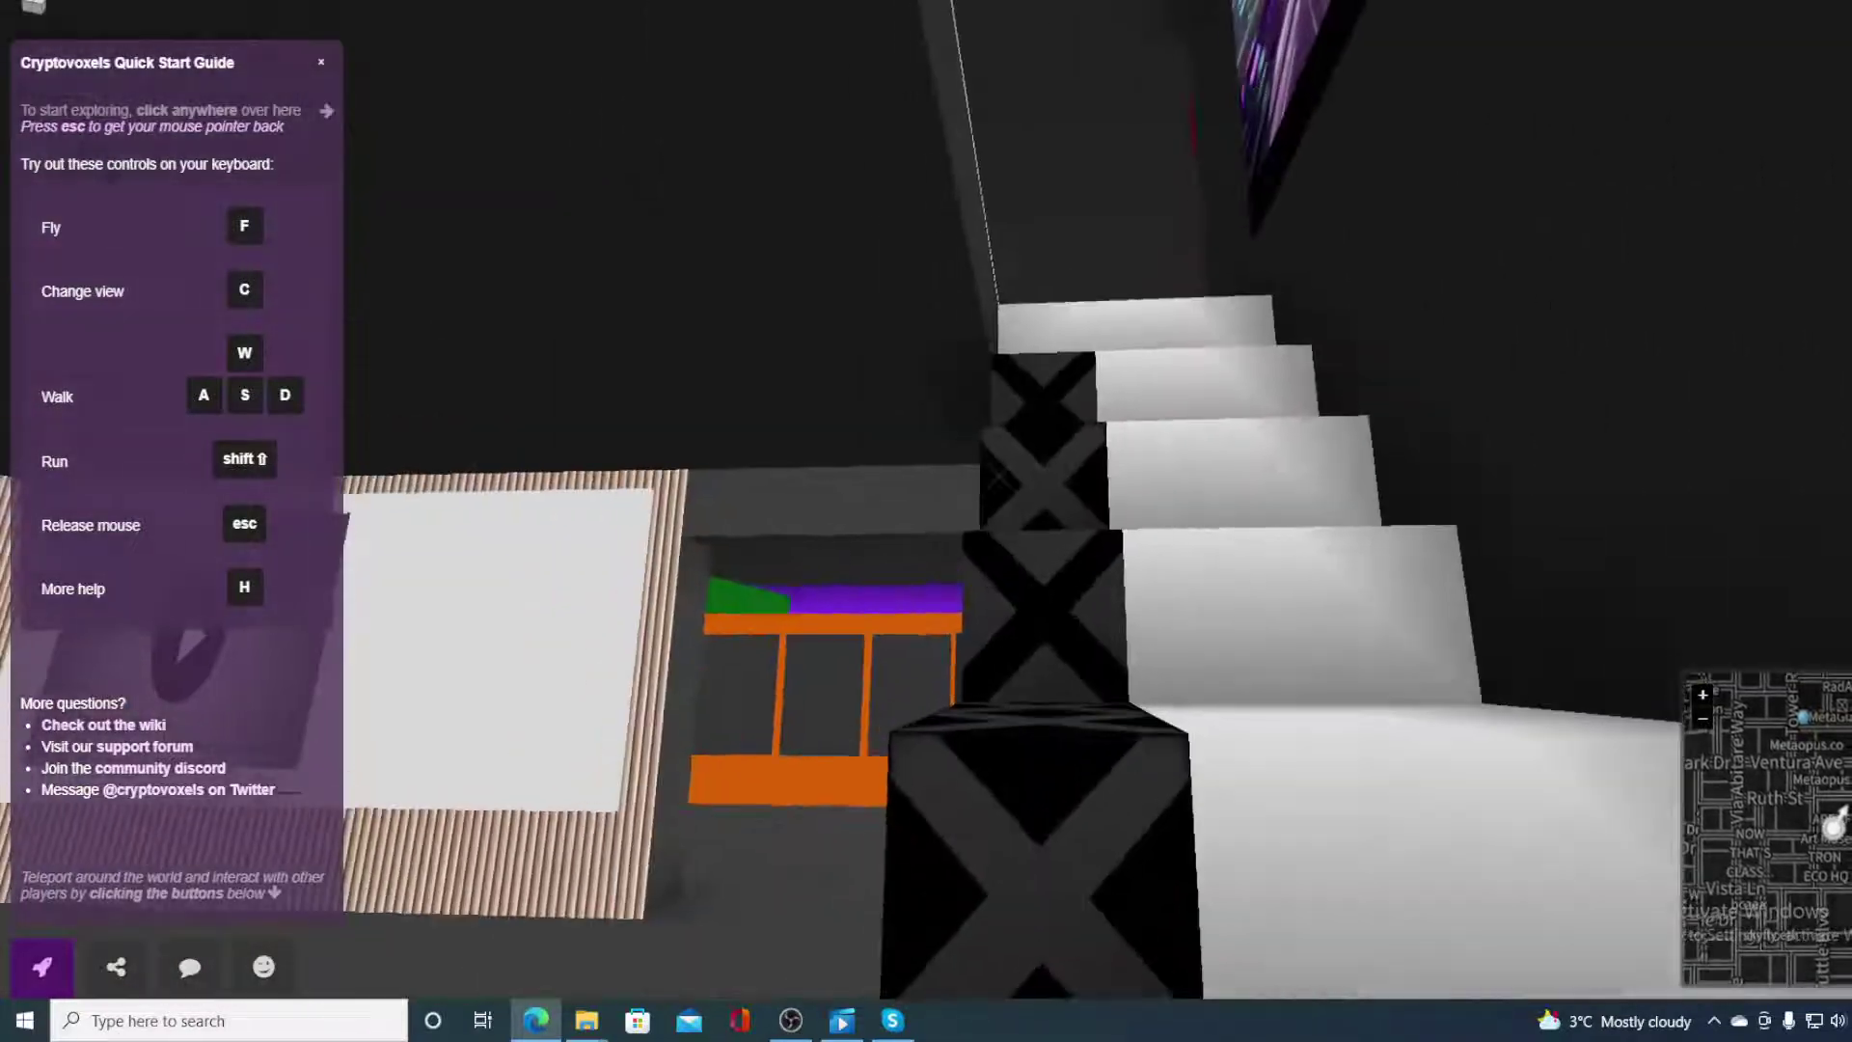
- Cross the wooden-floored room past the bar to the pixel portrait, then release the mouse
key(w)
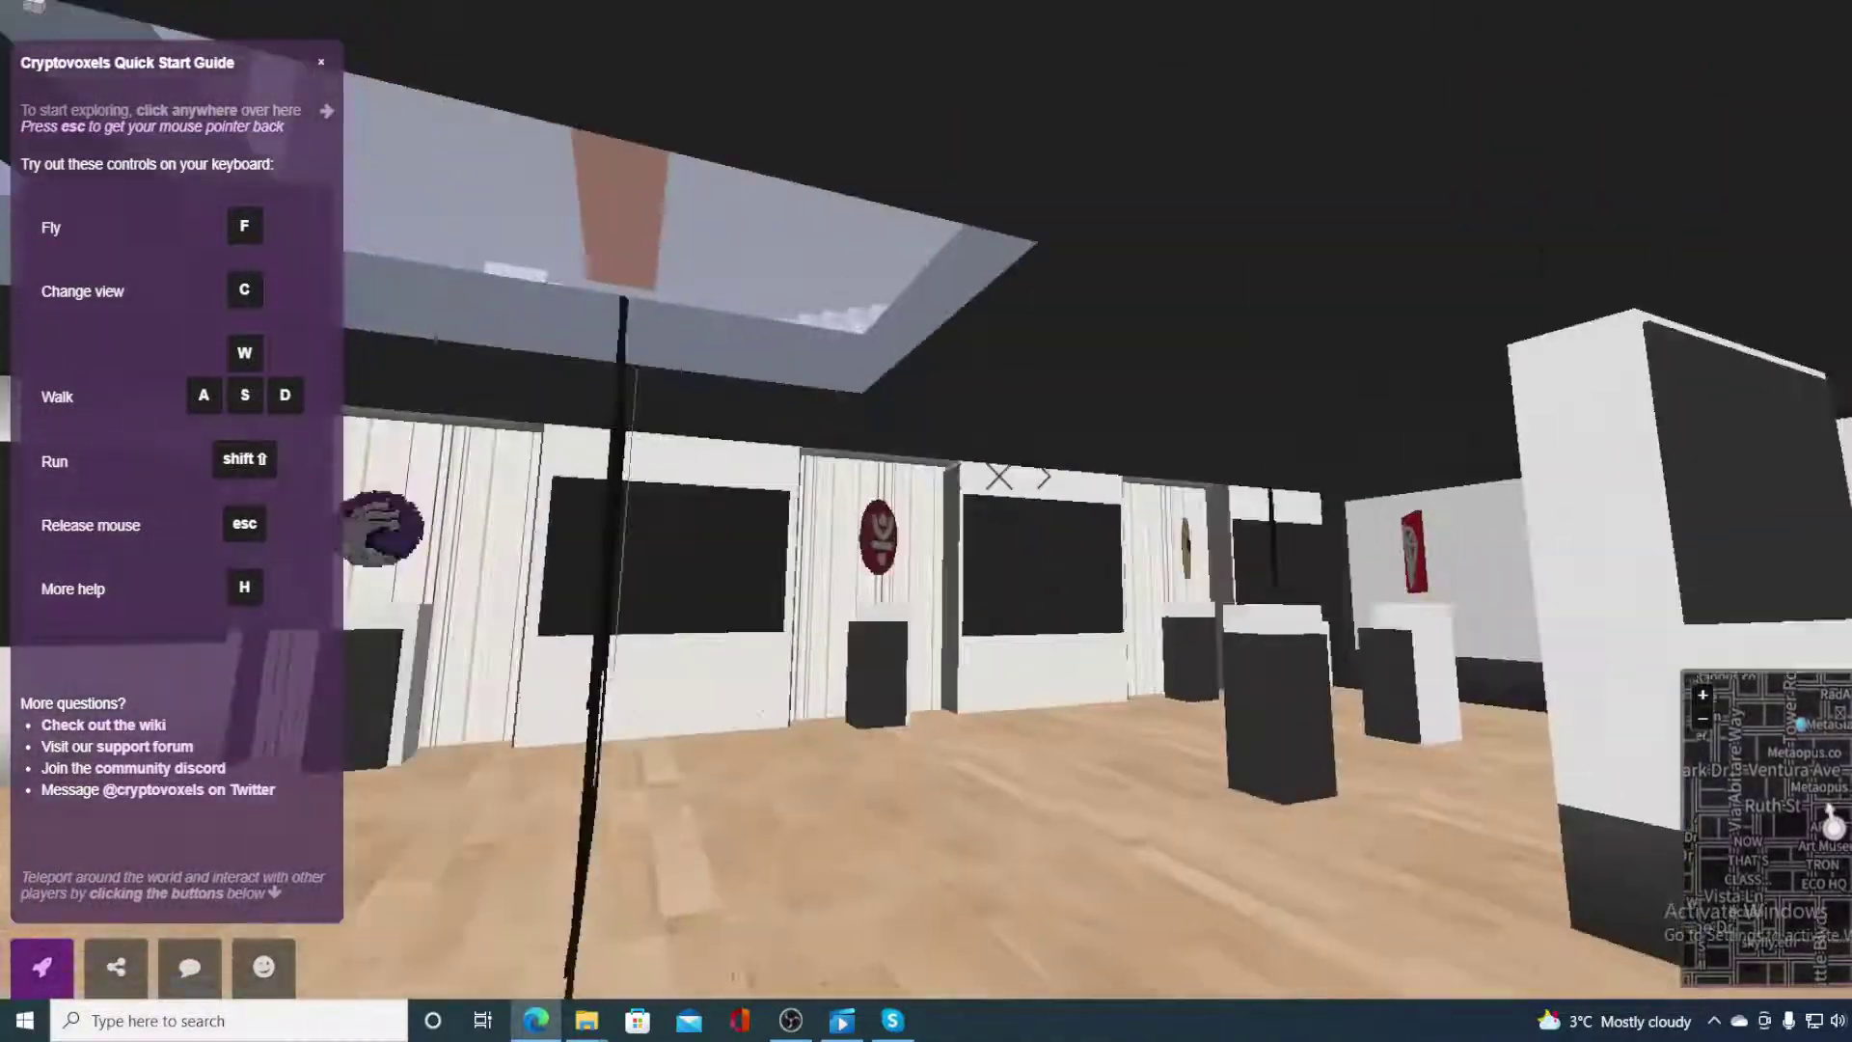
key(w)
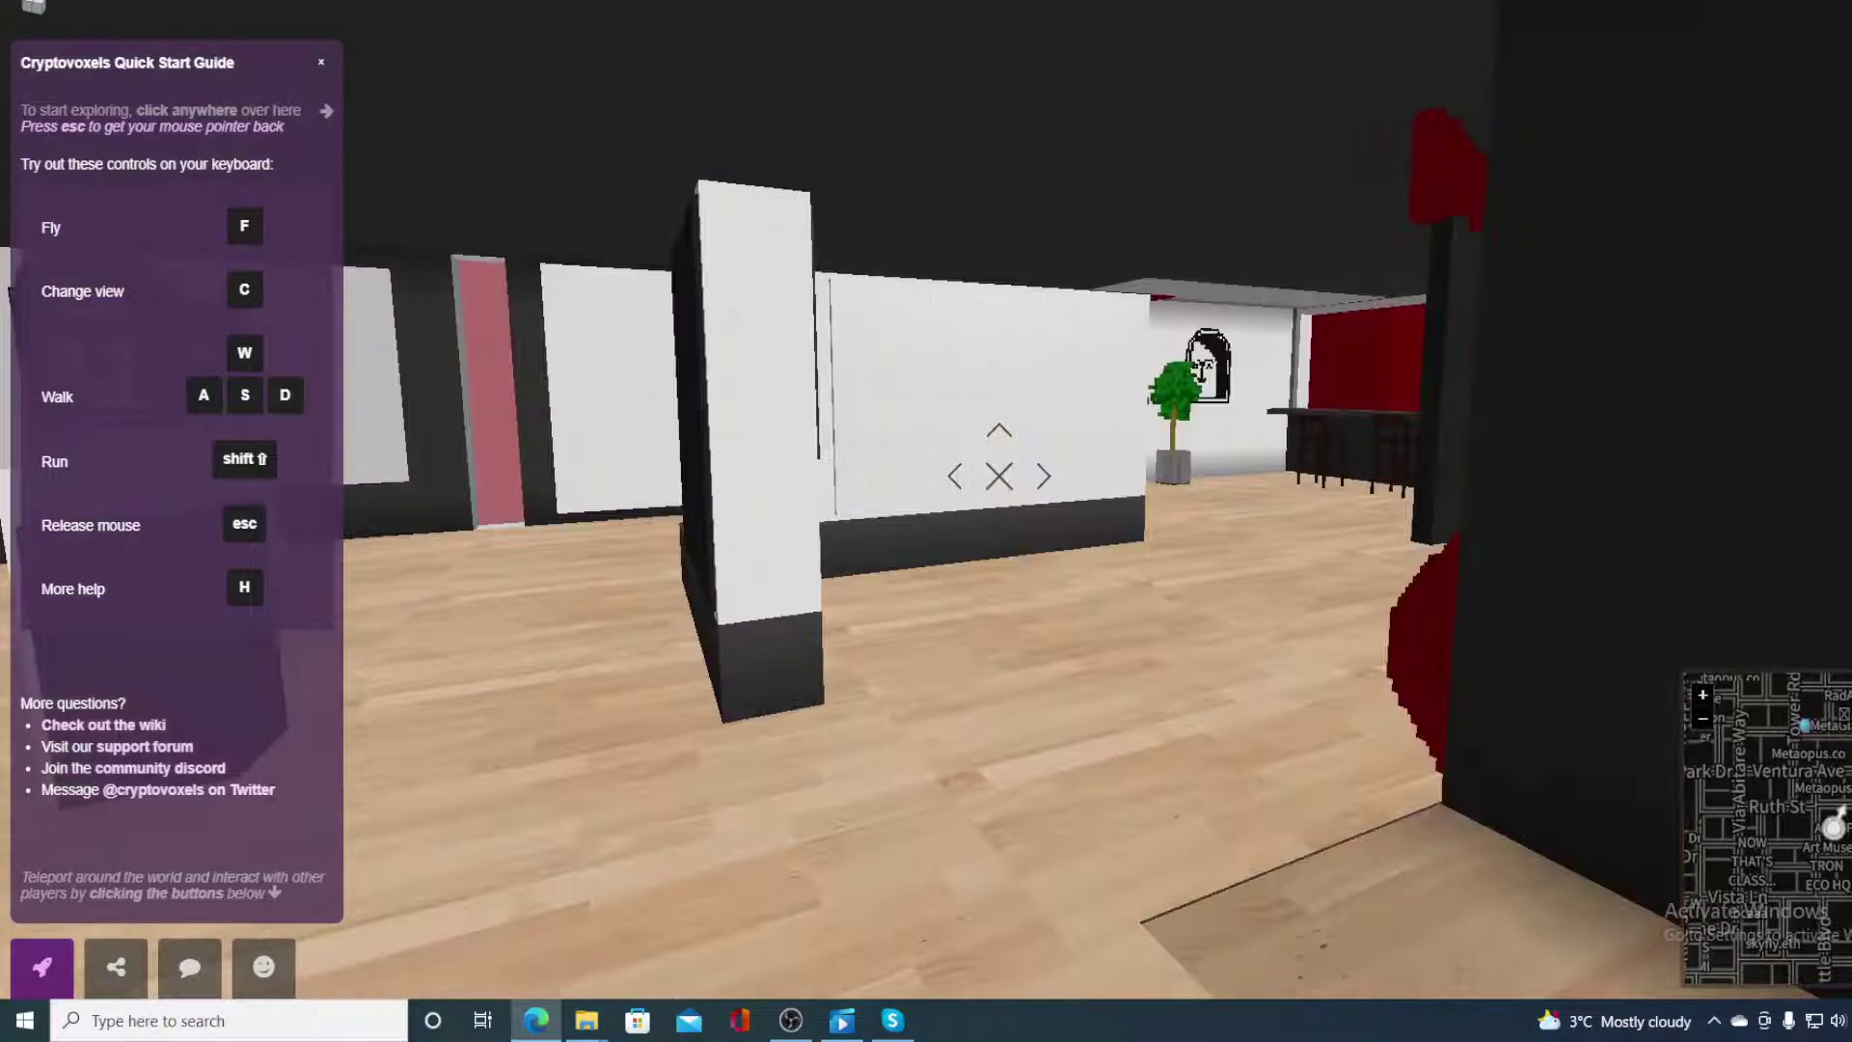
key(w)
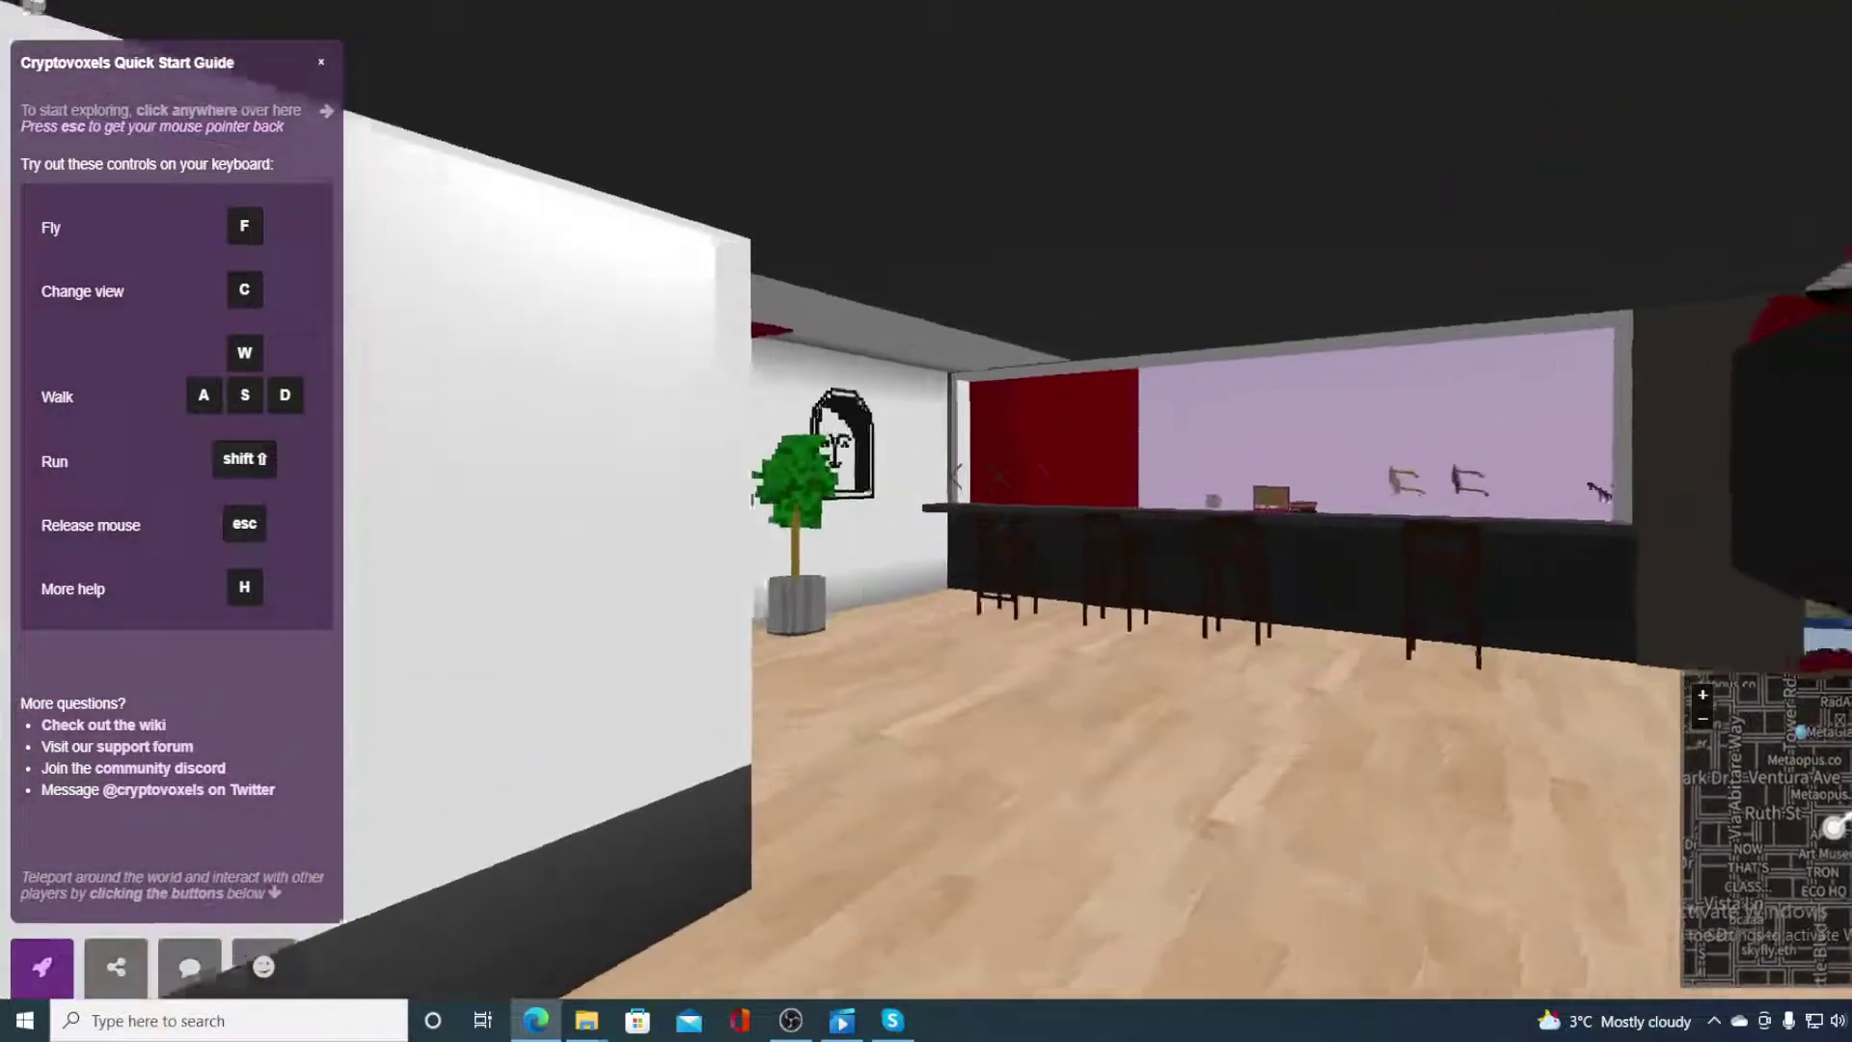
key(w)
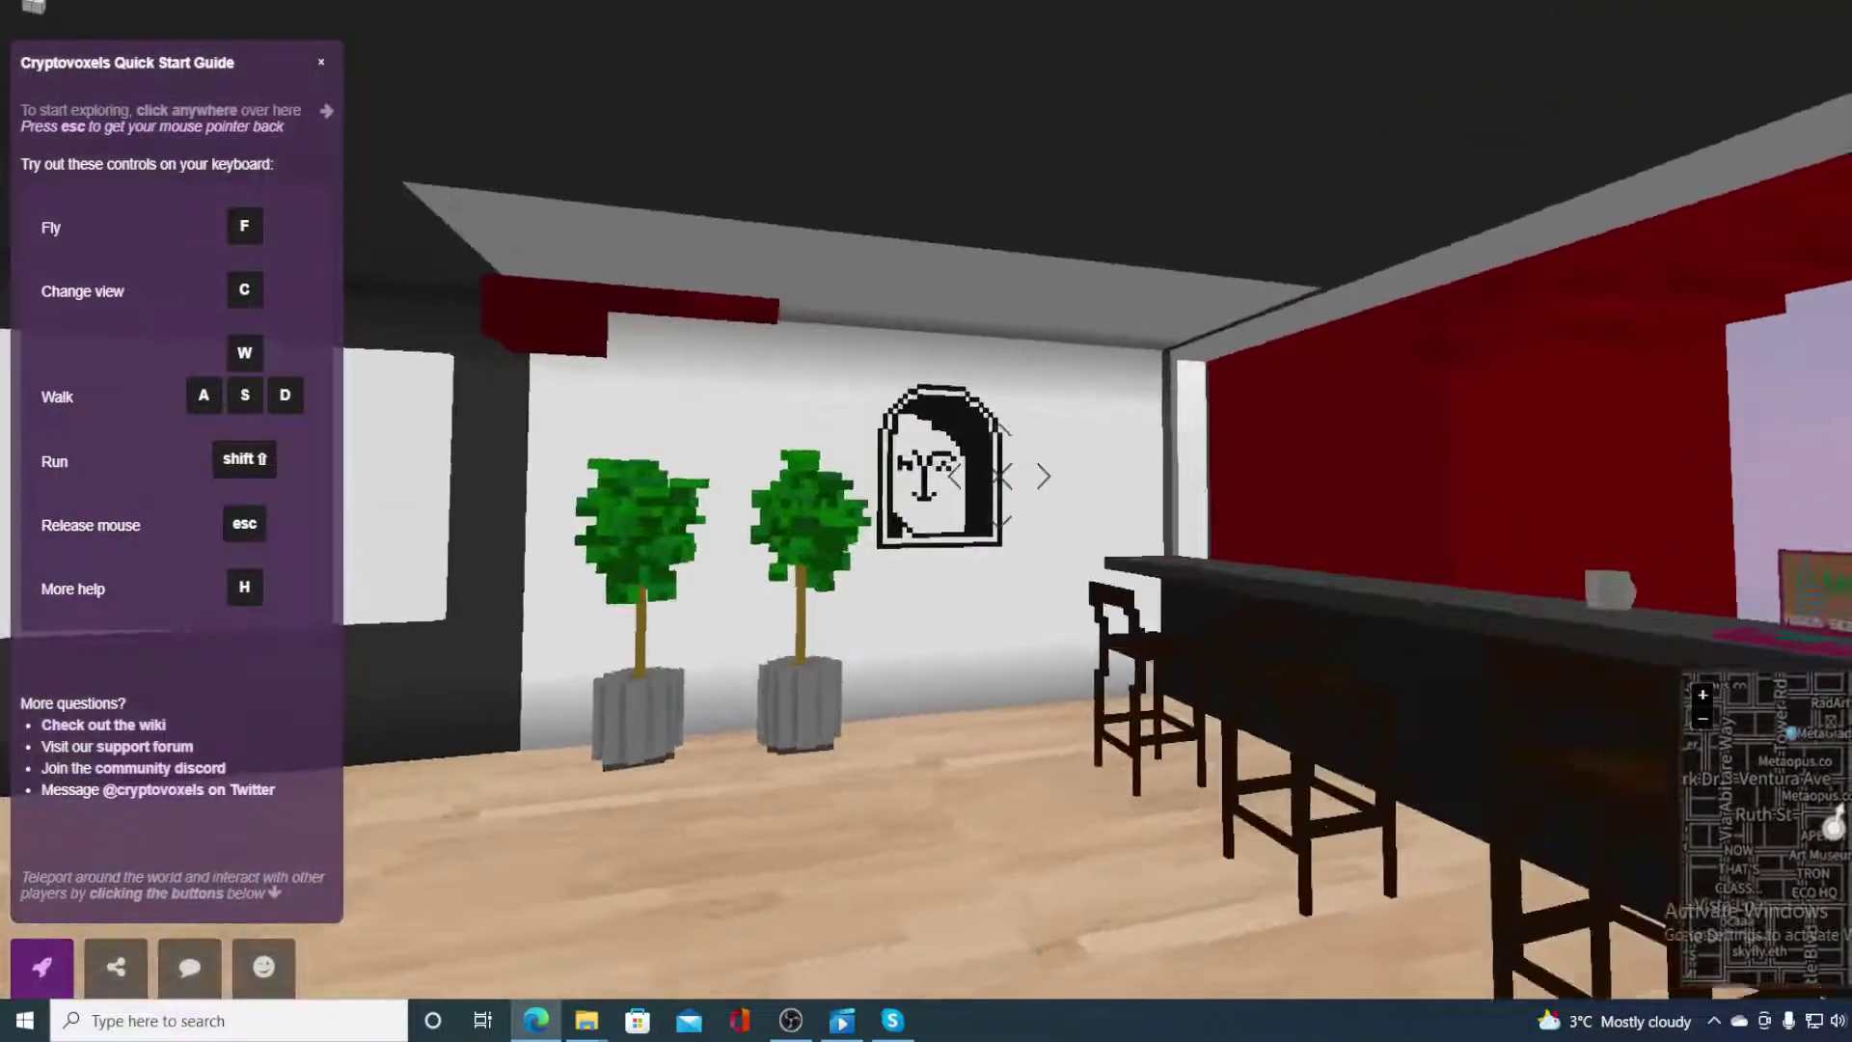
key(w)
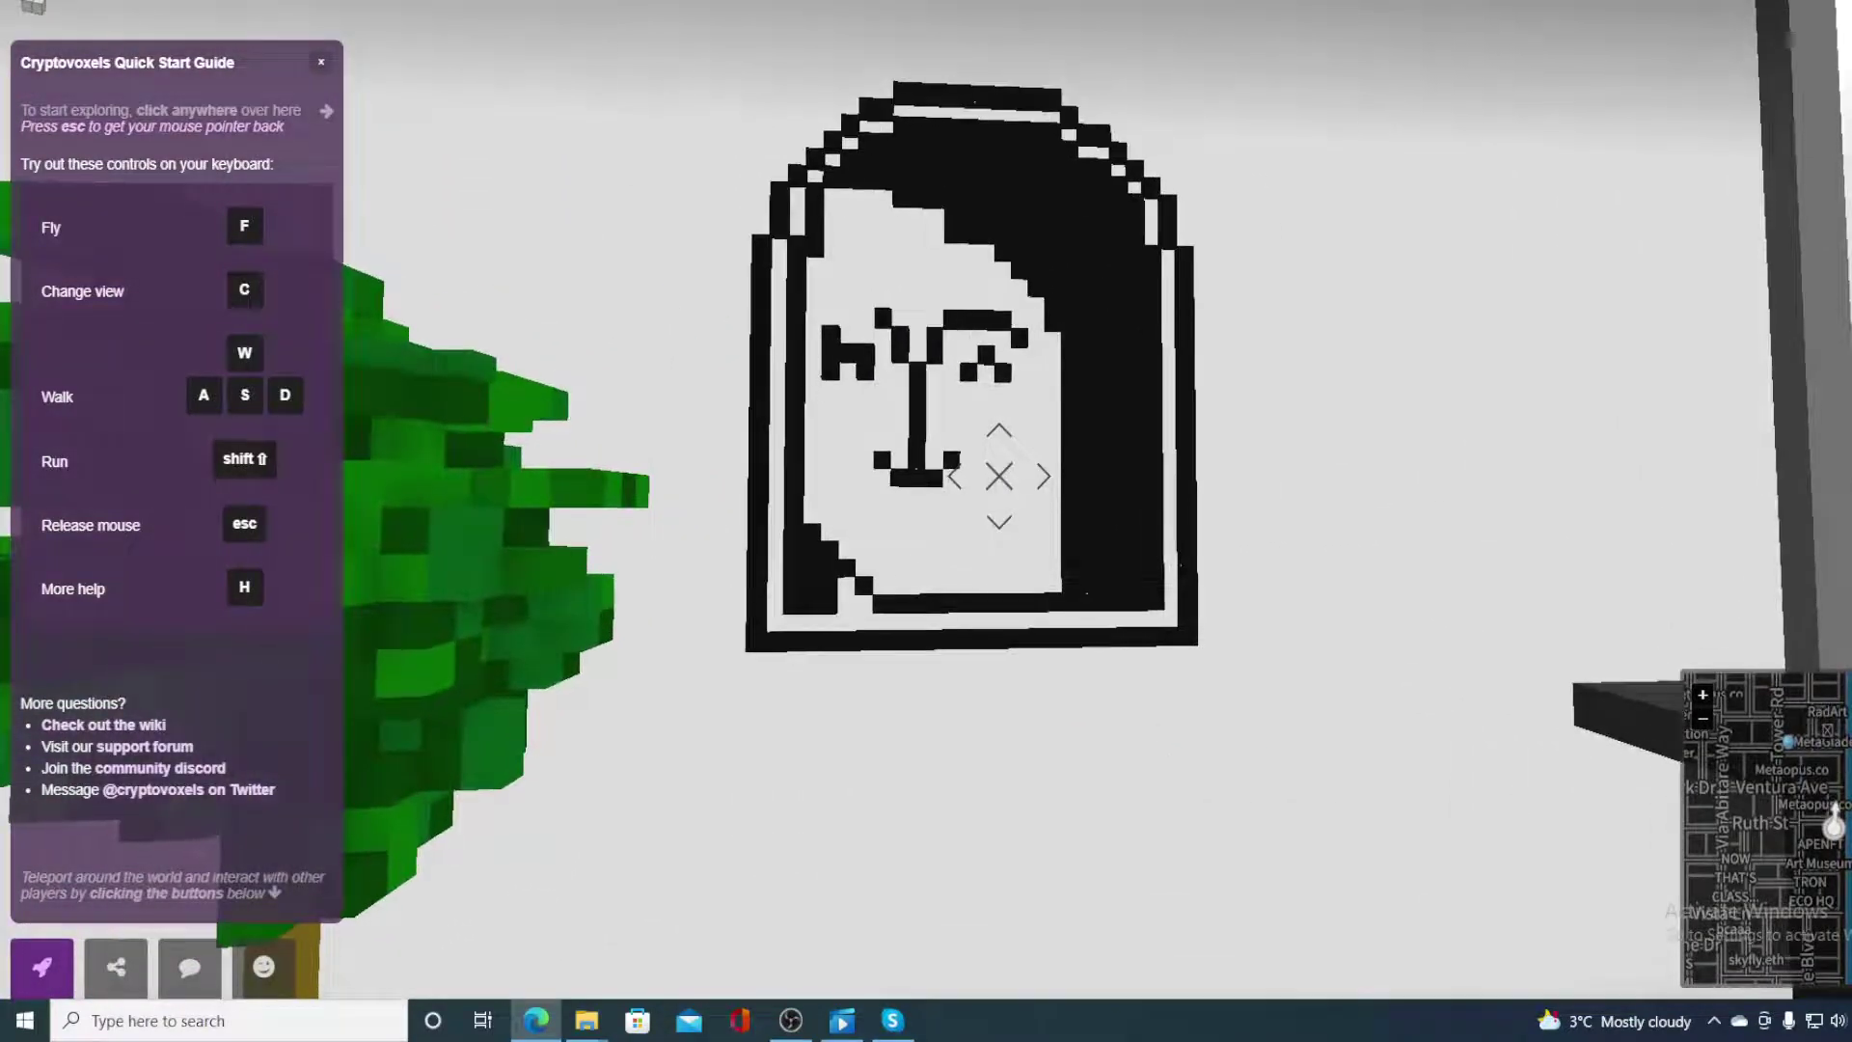
key(Escape)
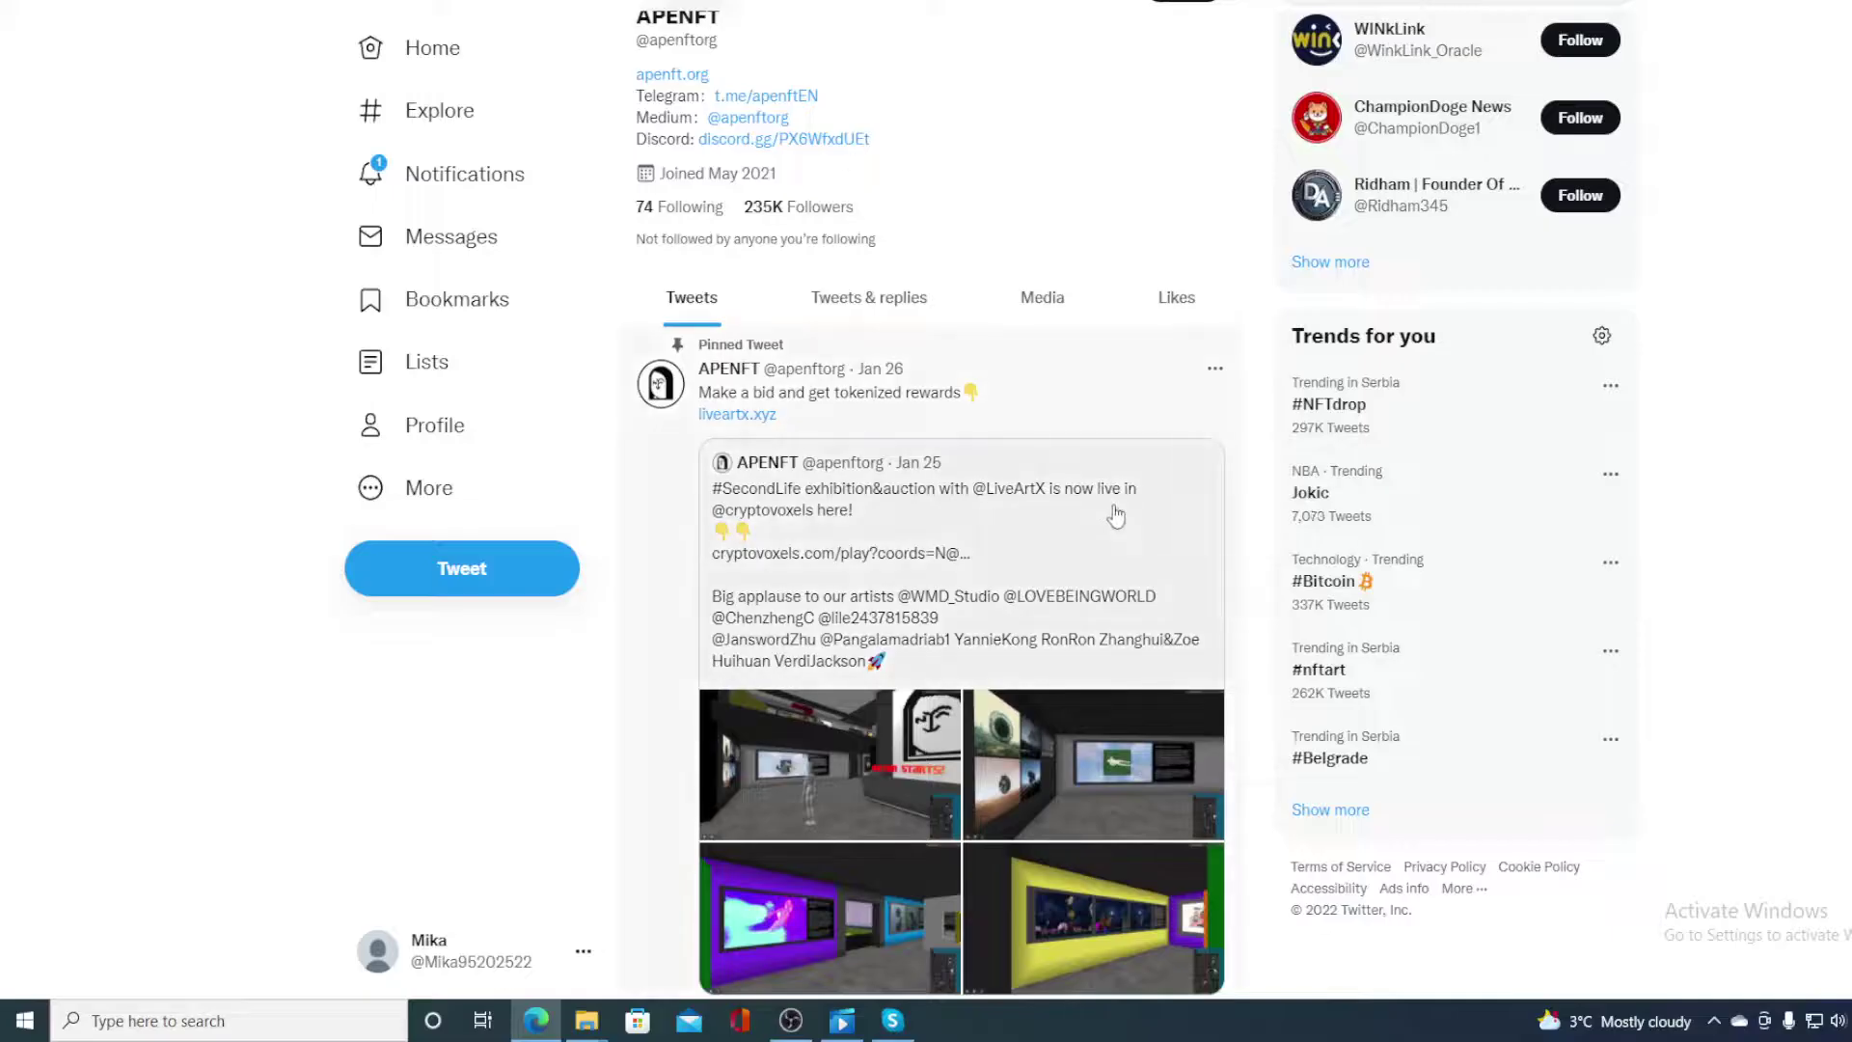
scroll(1115, 517, down, 3)
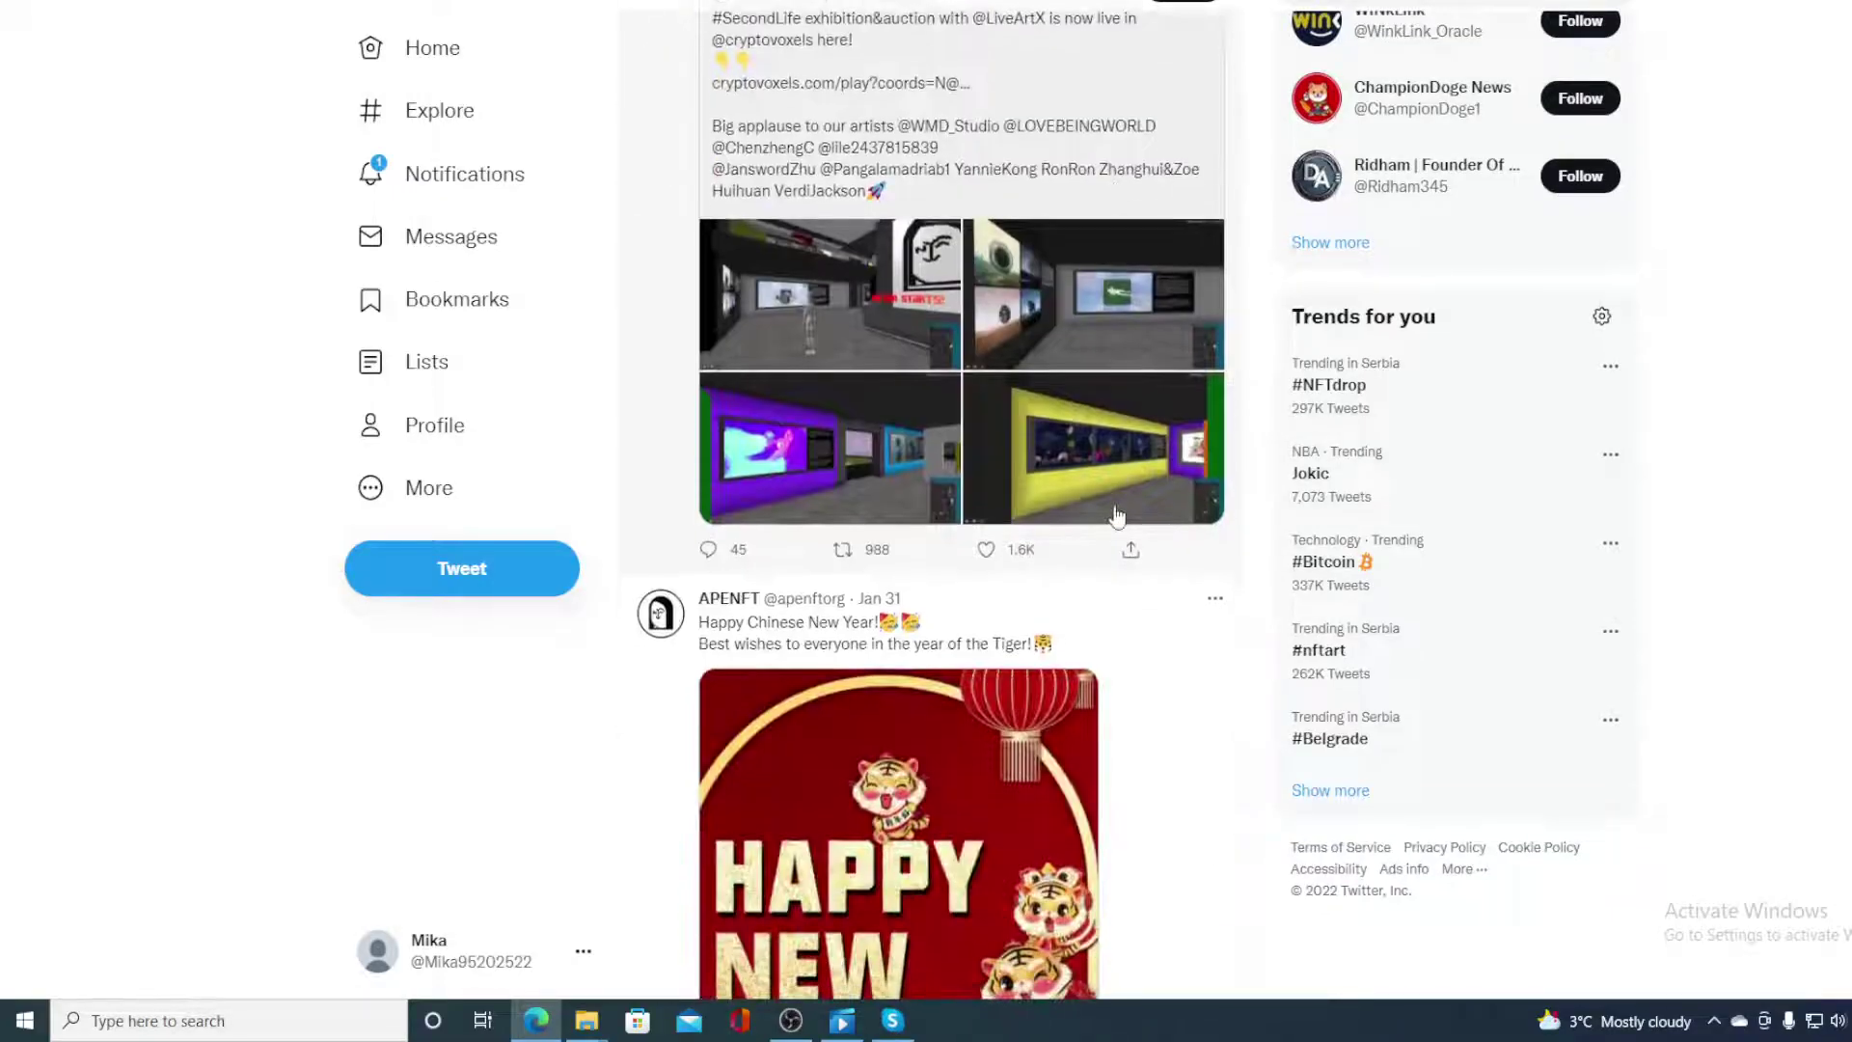
scroll(1115, 517, down, 3)
scroll(1116, 517, down, 4)
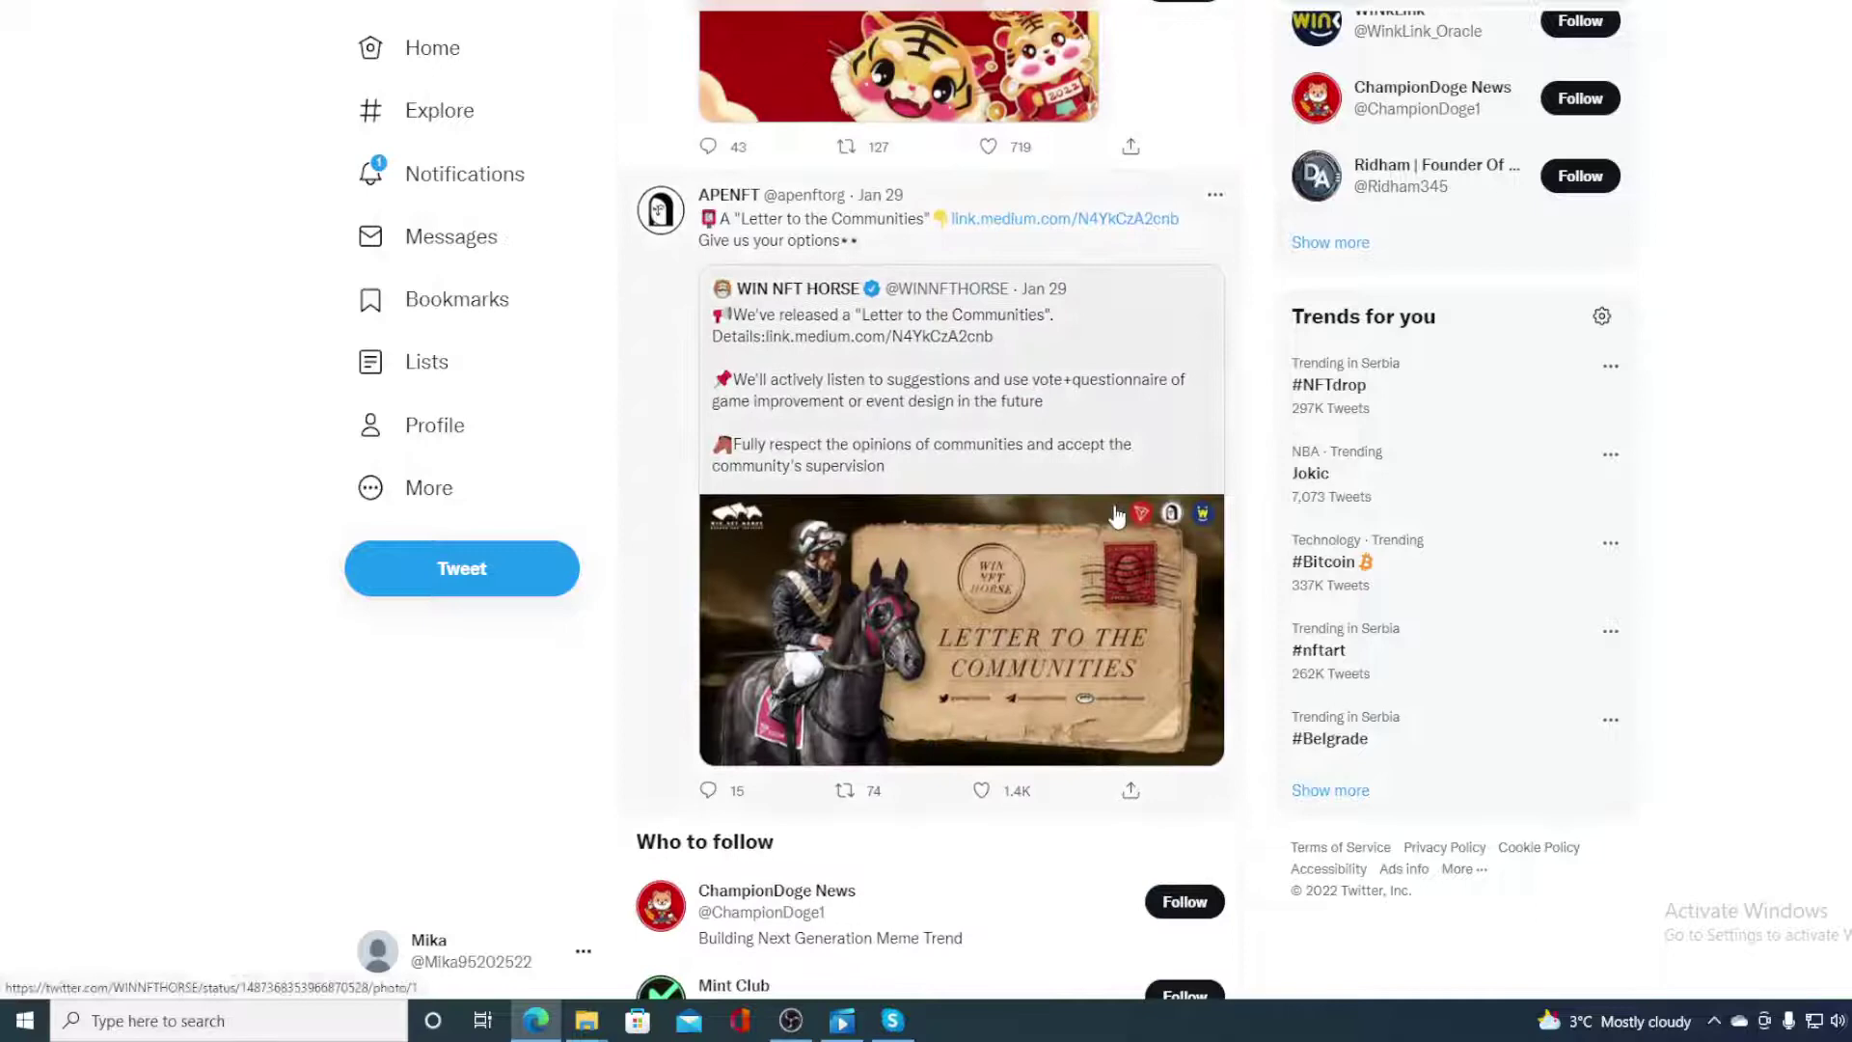
scroll(1115, 516, down, 3)
scroll(1115, 517, down, 2)
scroll(1116, 516, down, 2)
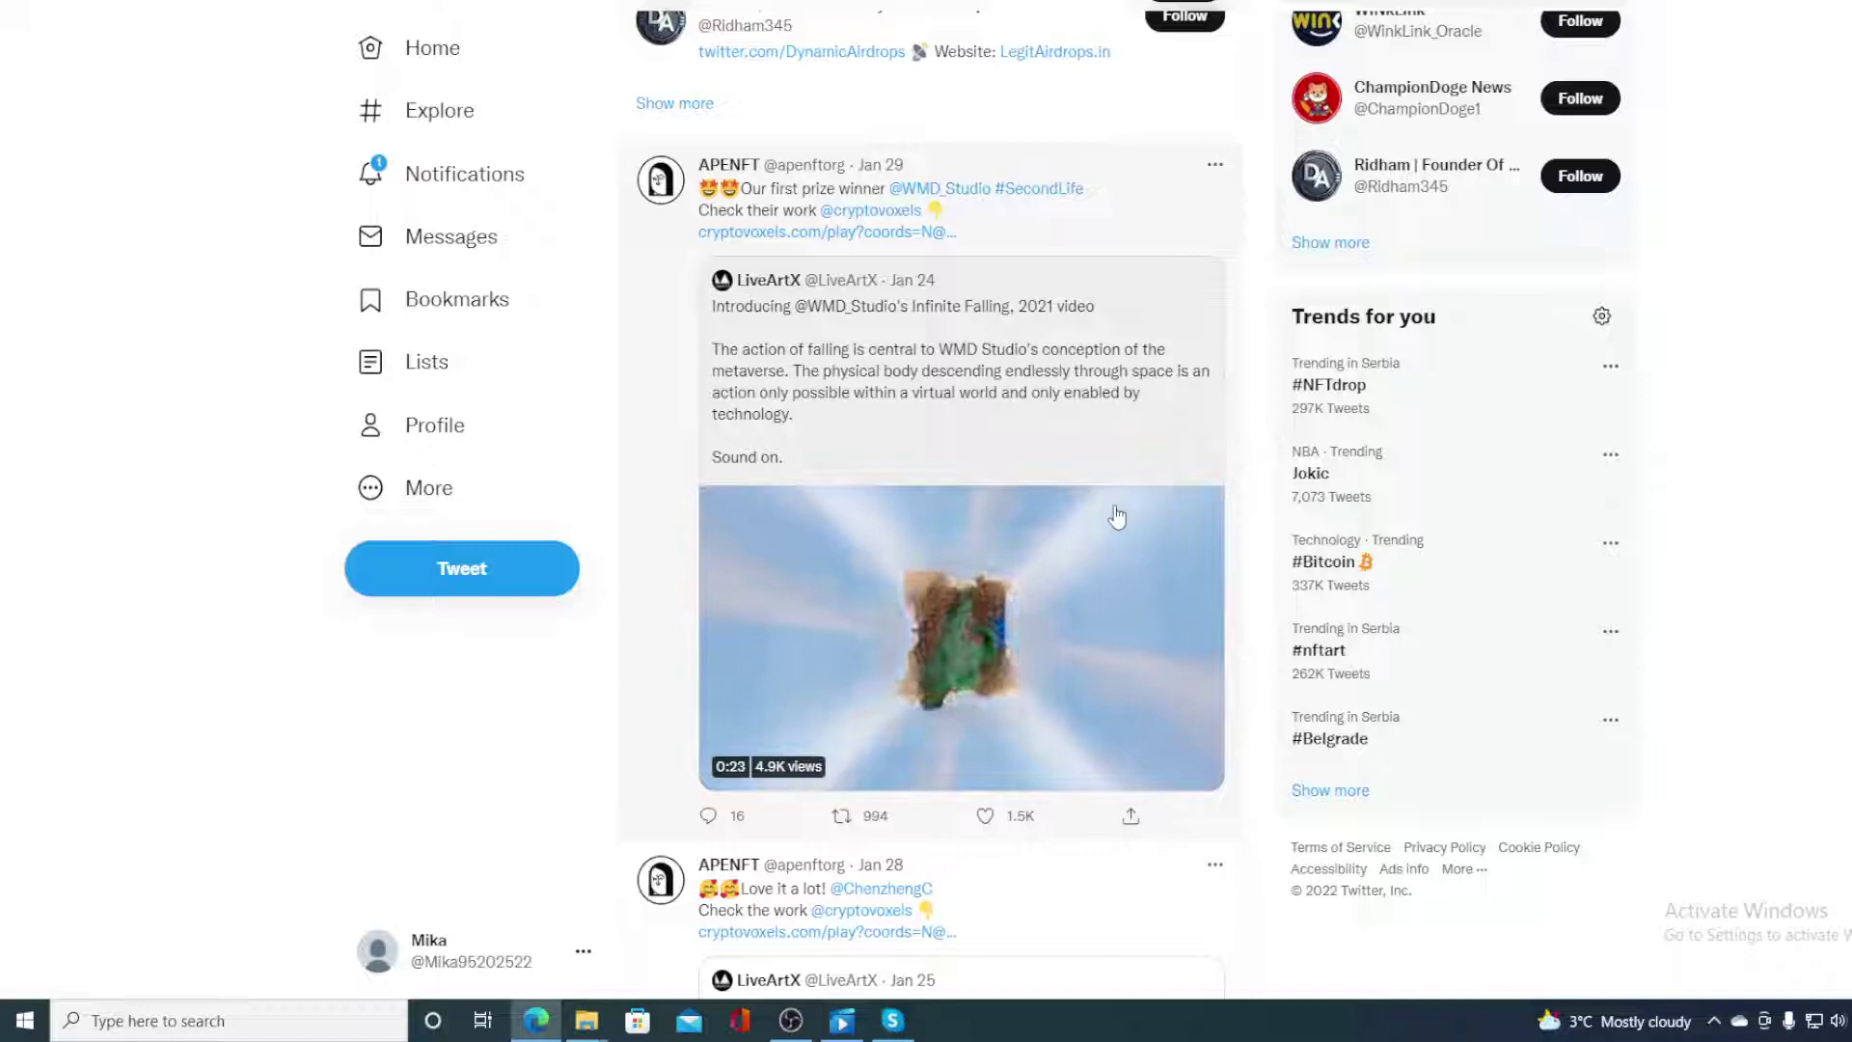
- Open LiveArtX's quoted Infinite Falling tweet on its own page
click(1106, 287)
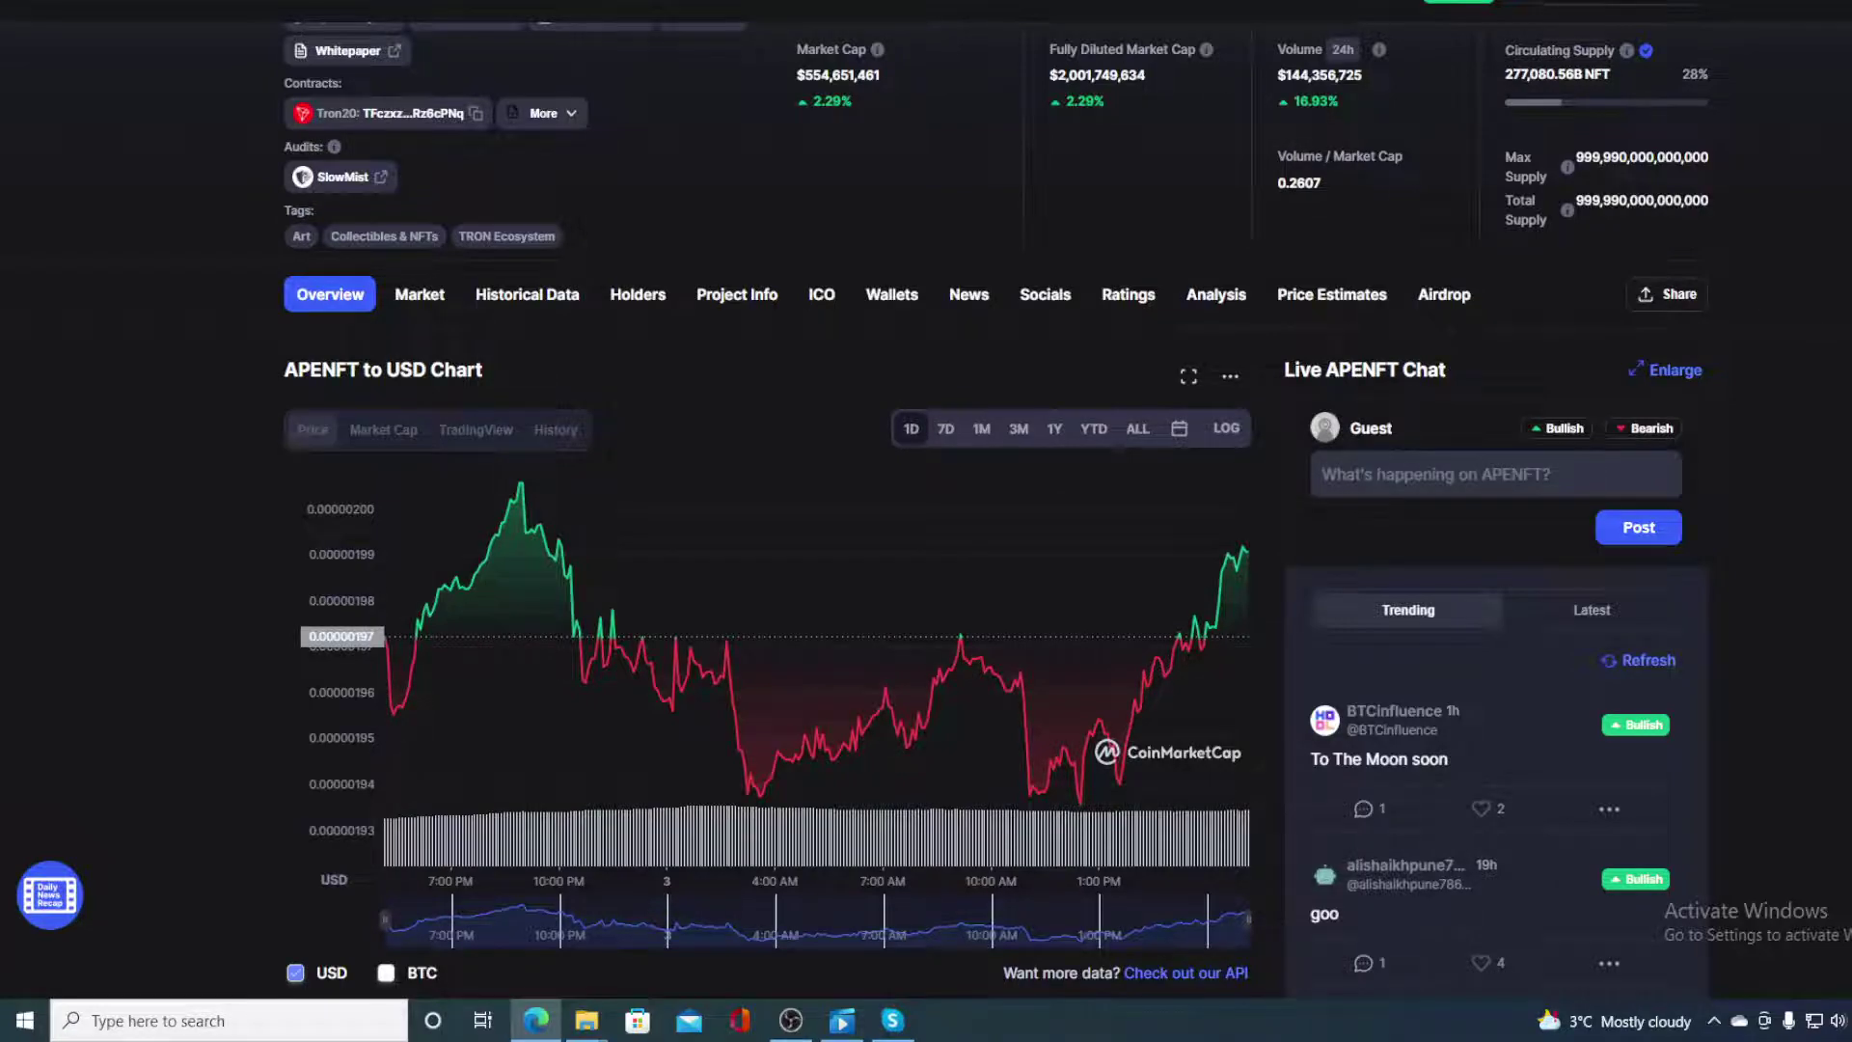
scroll(926, 521, down, 3)
scroll(927, 521, down, 5)
scroll(927, 521, down, 1)
scroll(927, 521, down, 2)
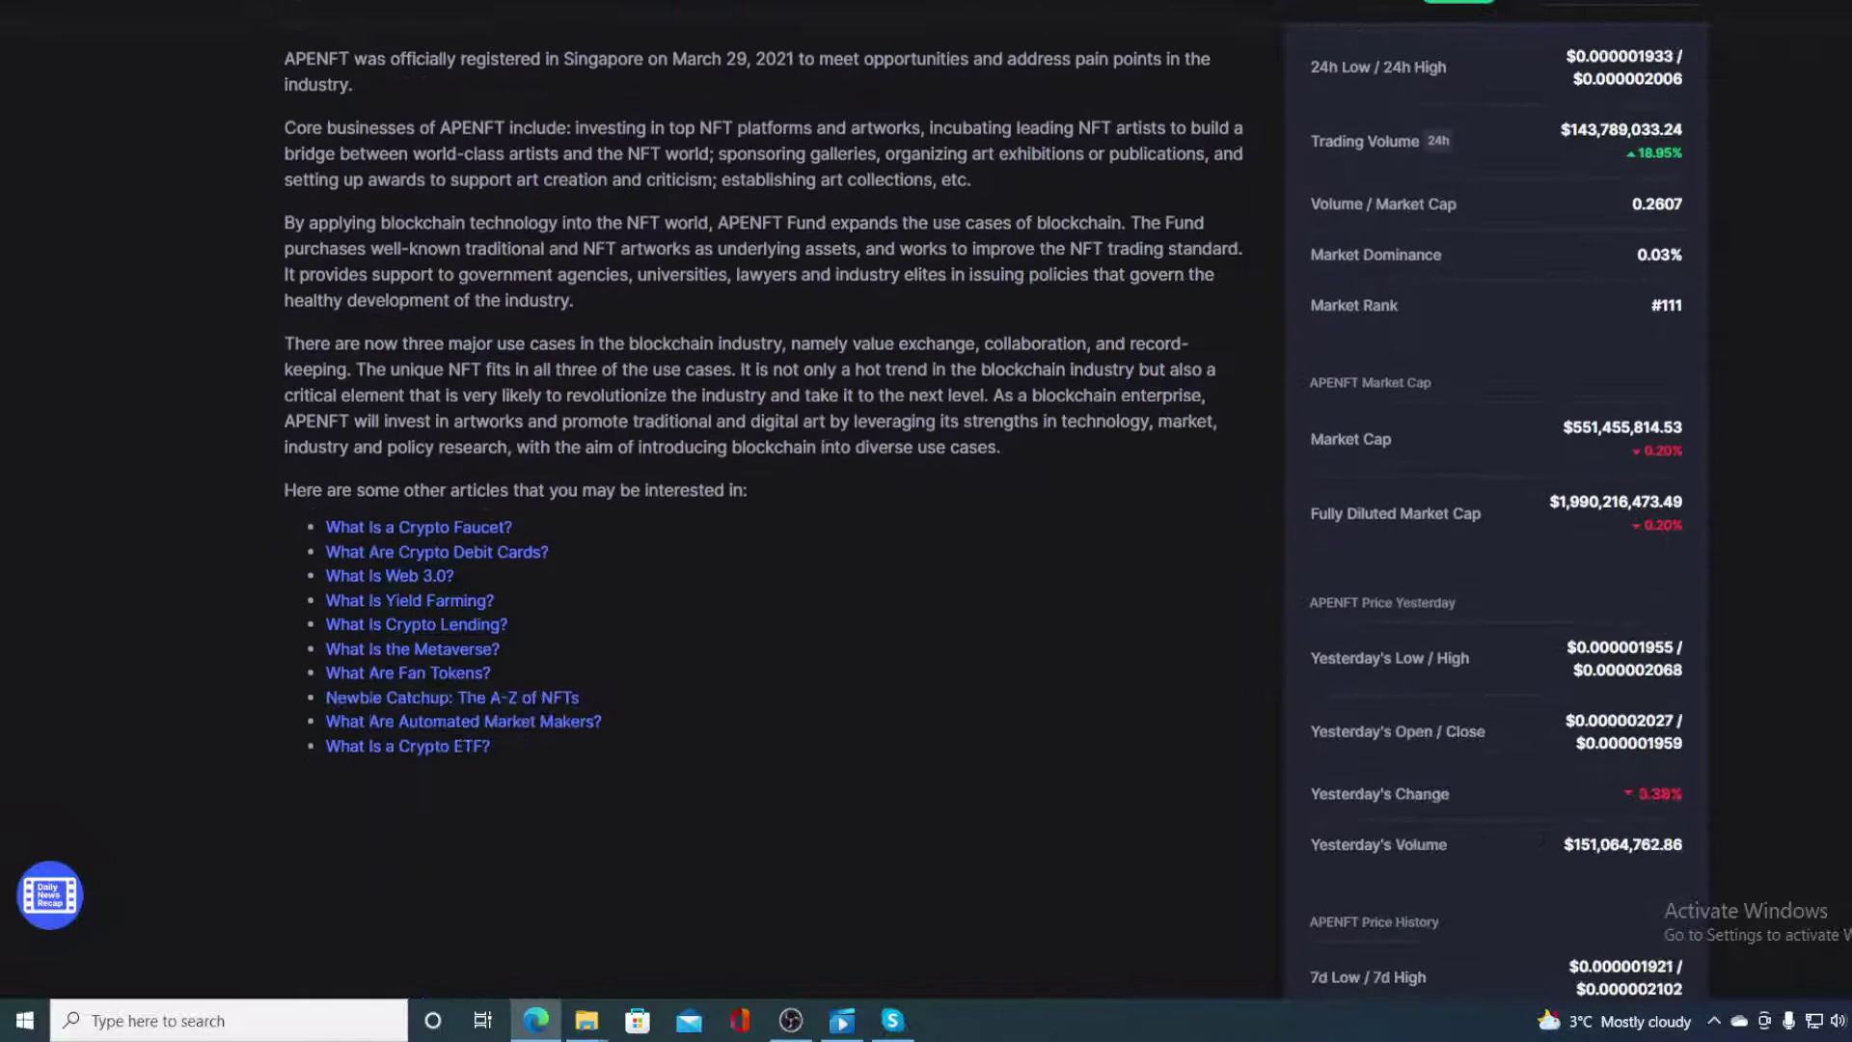
scroll(926, 520, down, 4)
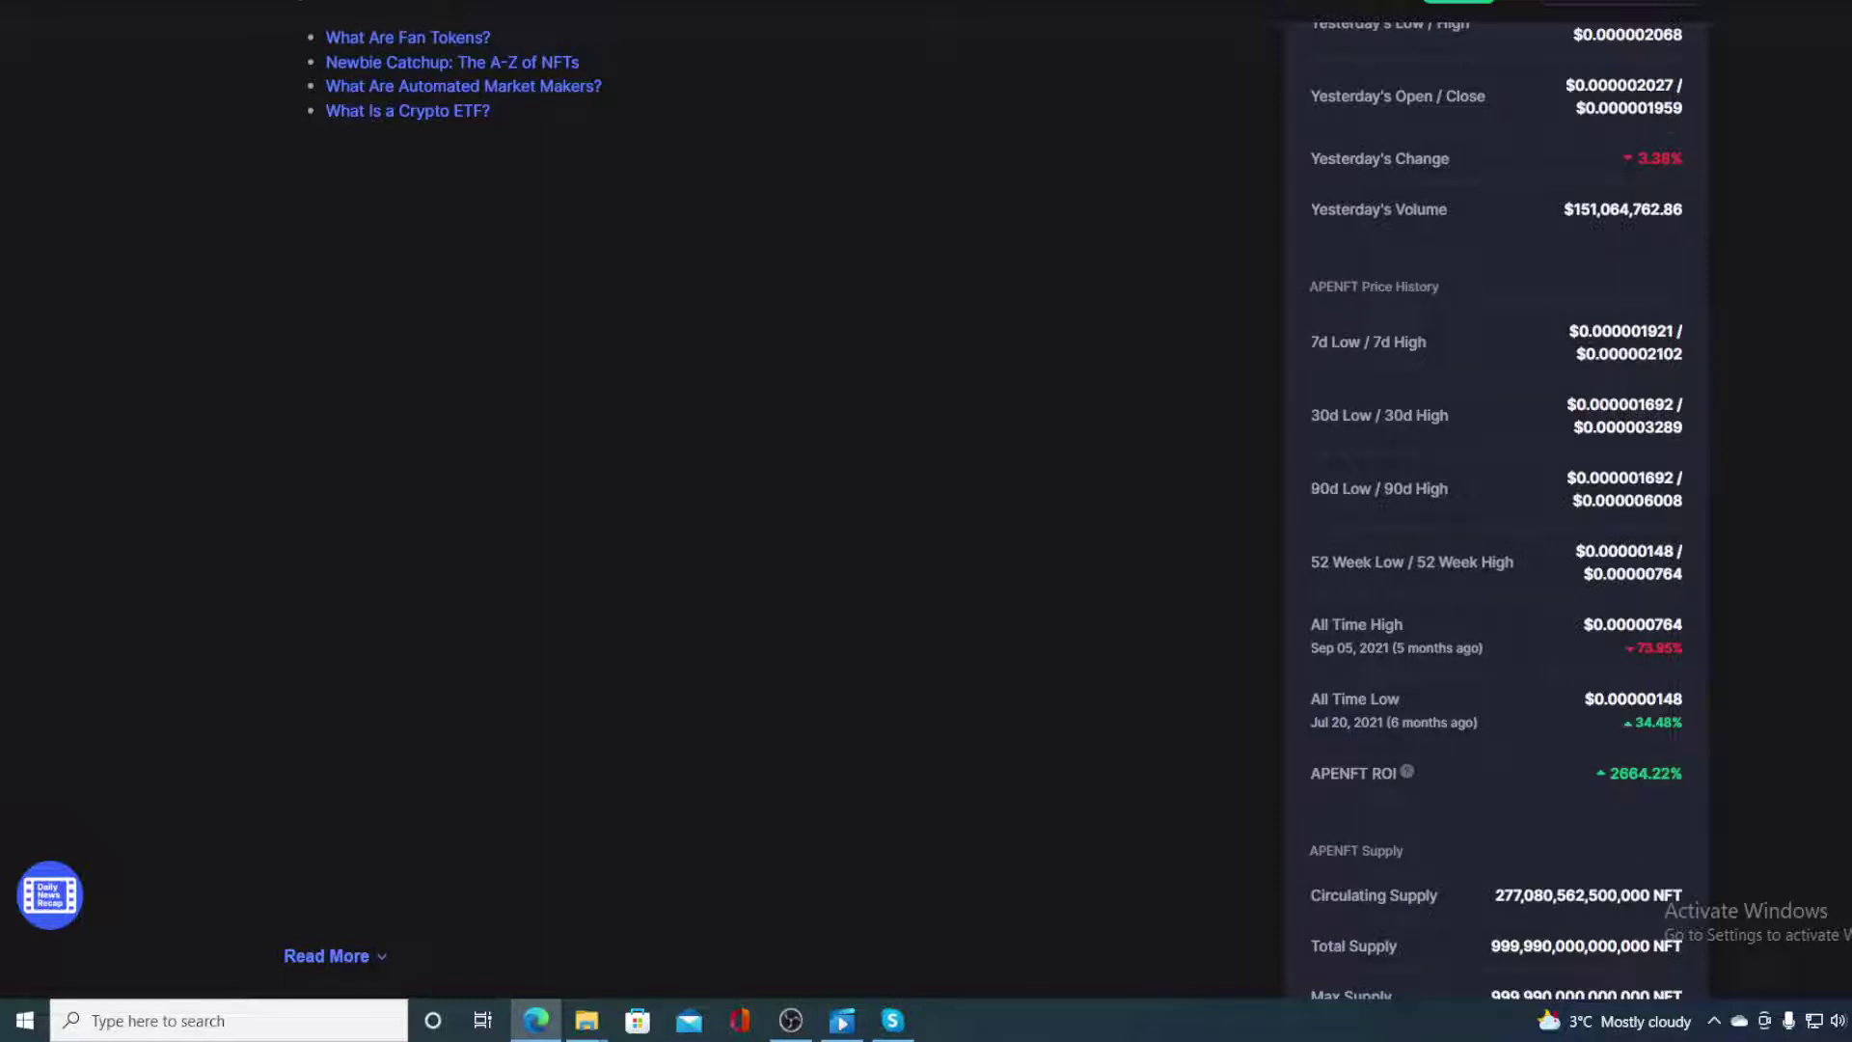
scroll(927, 522, up, 2)
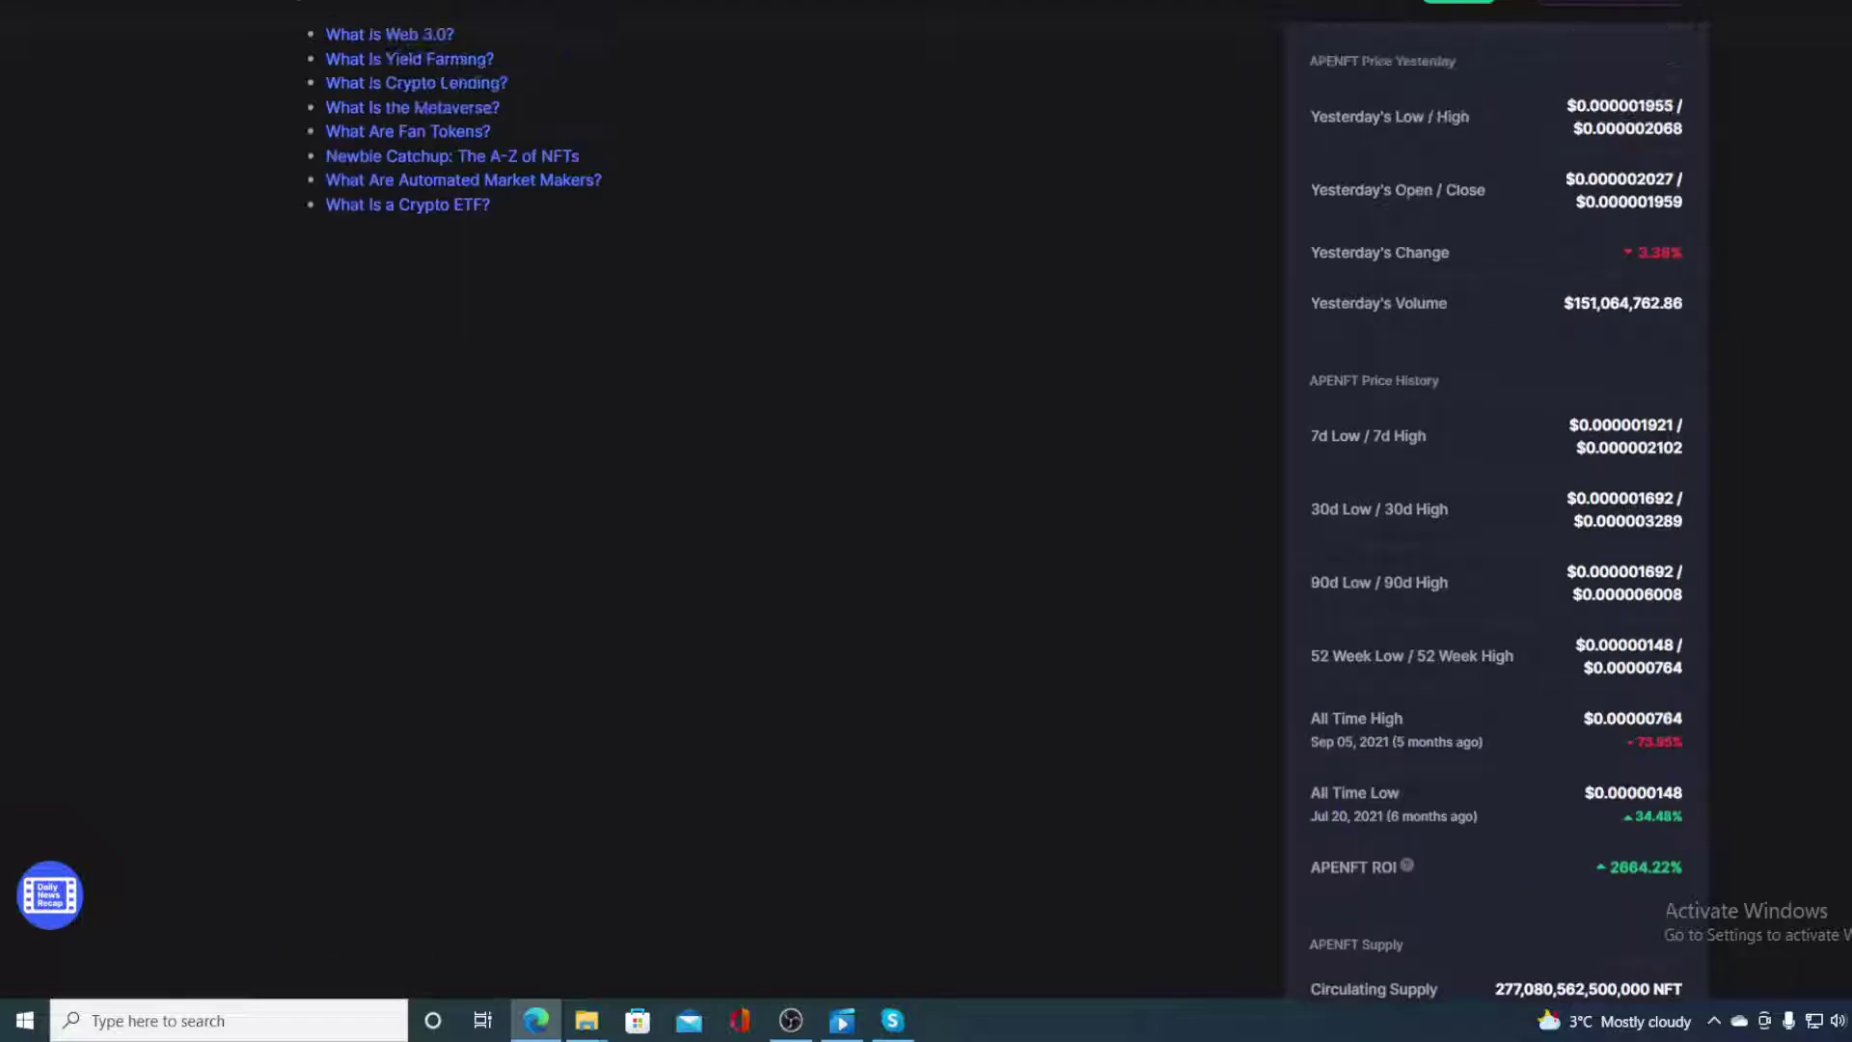
scroll(926, 521, up, 8)
scroll(926, 521, up, 8)
scroll(926, 521, up, 1)
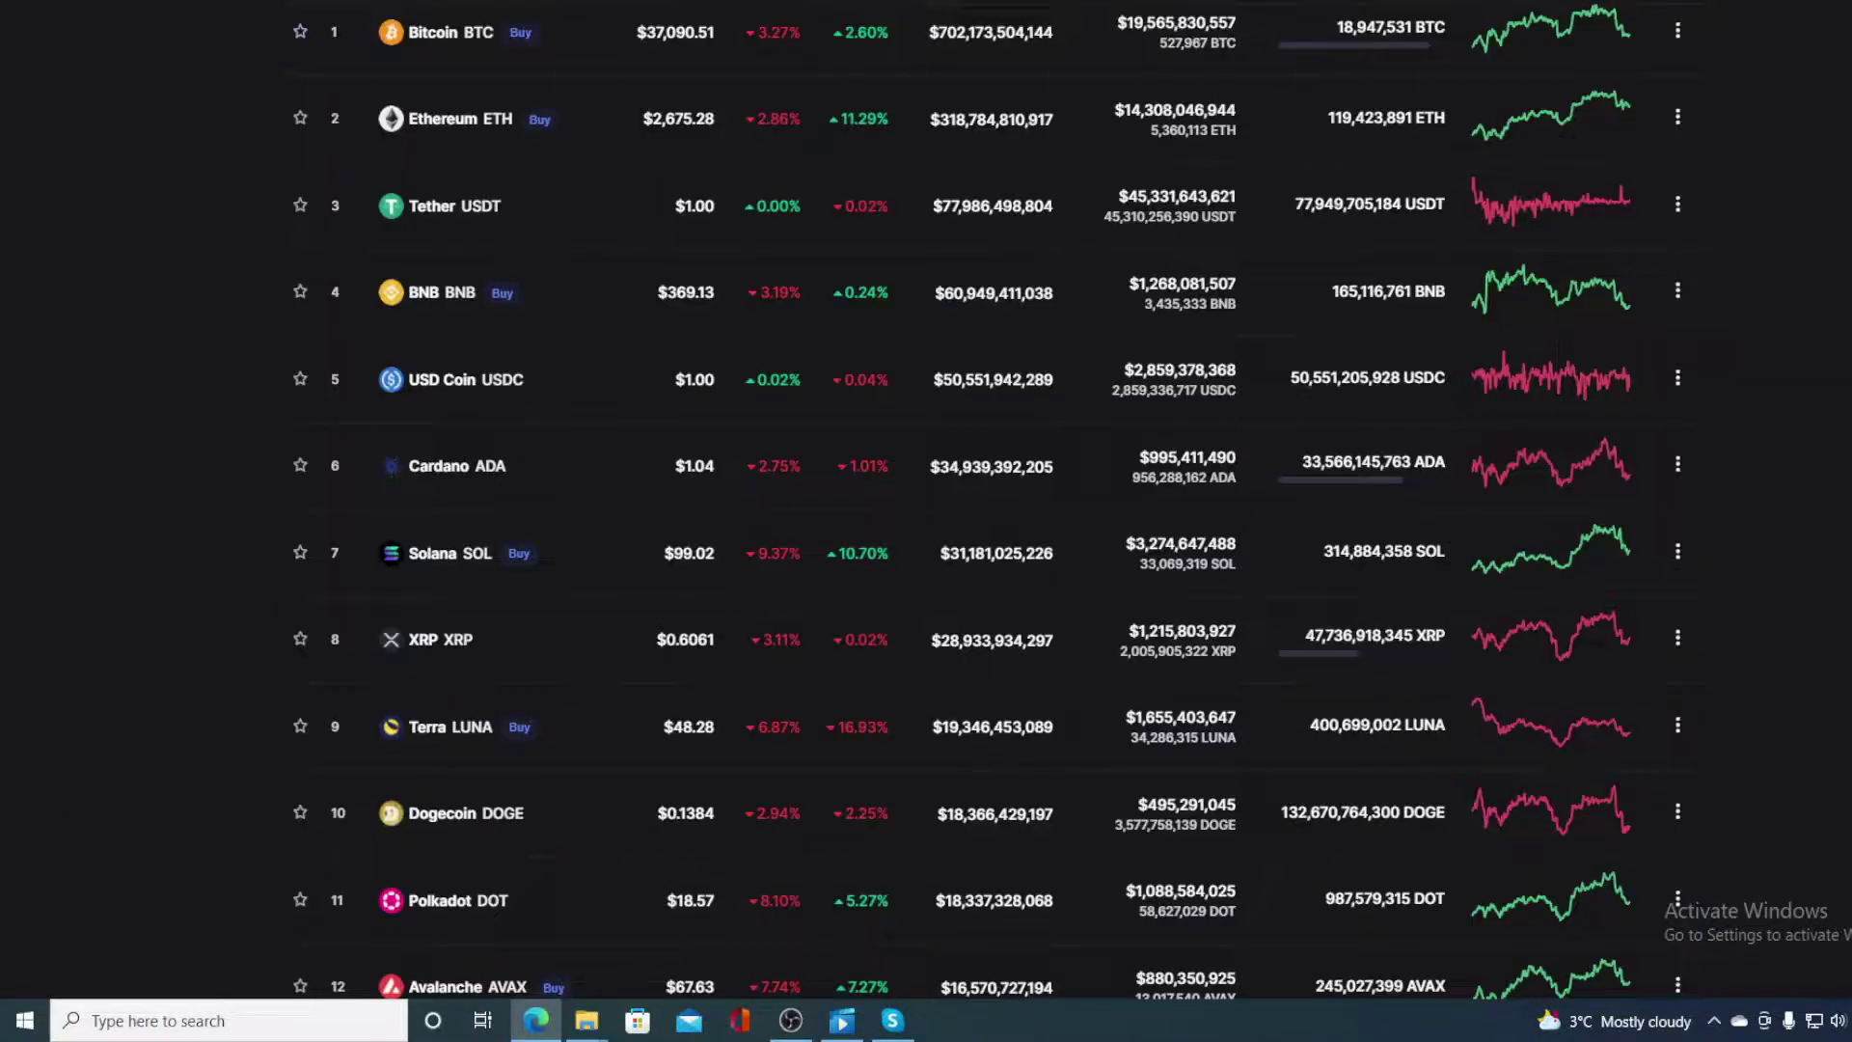
scroll(986, 500, down, 3)
scroll(987, 500, down, 5)
scroll(987, 500, up, 2)
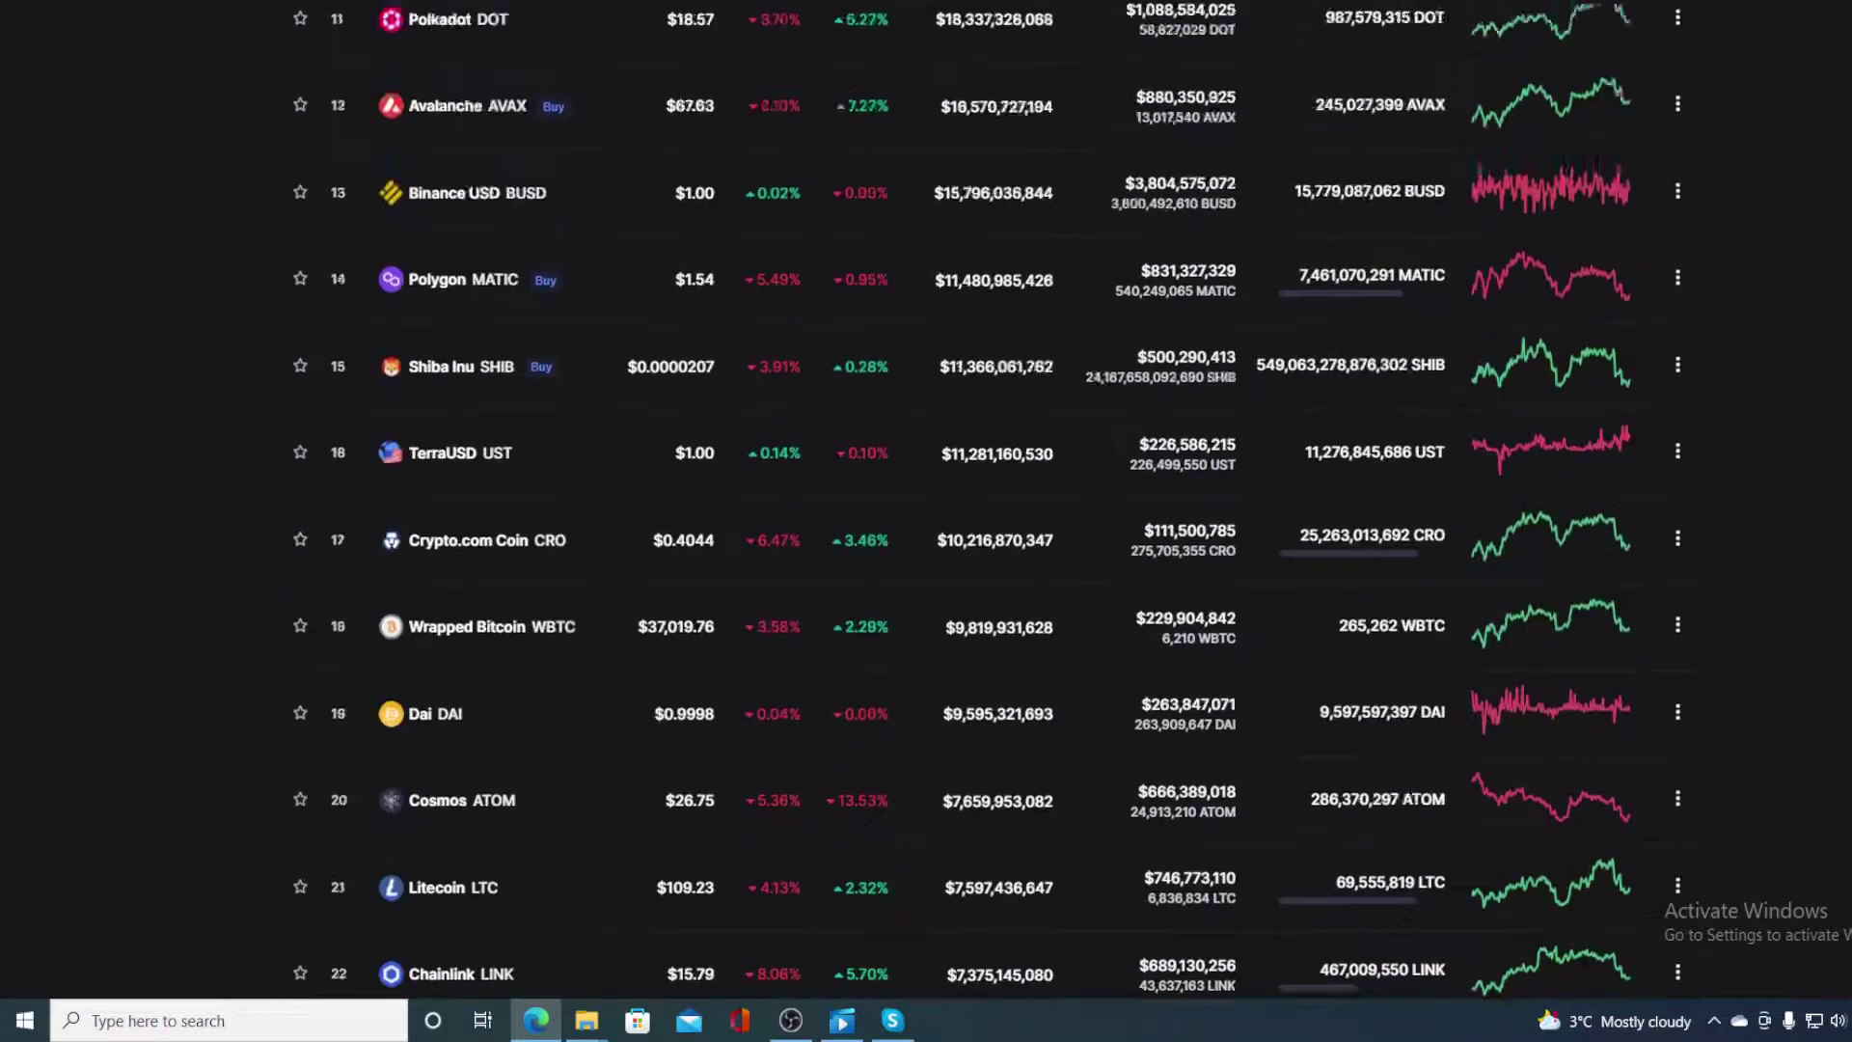
scroll(987, 500, up, 8)
scroll(987, 499, up, 3)
scroll(987, 499, down, 1)
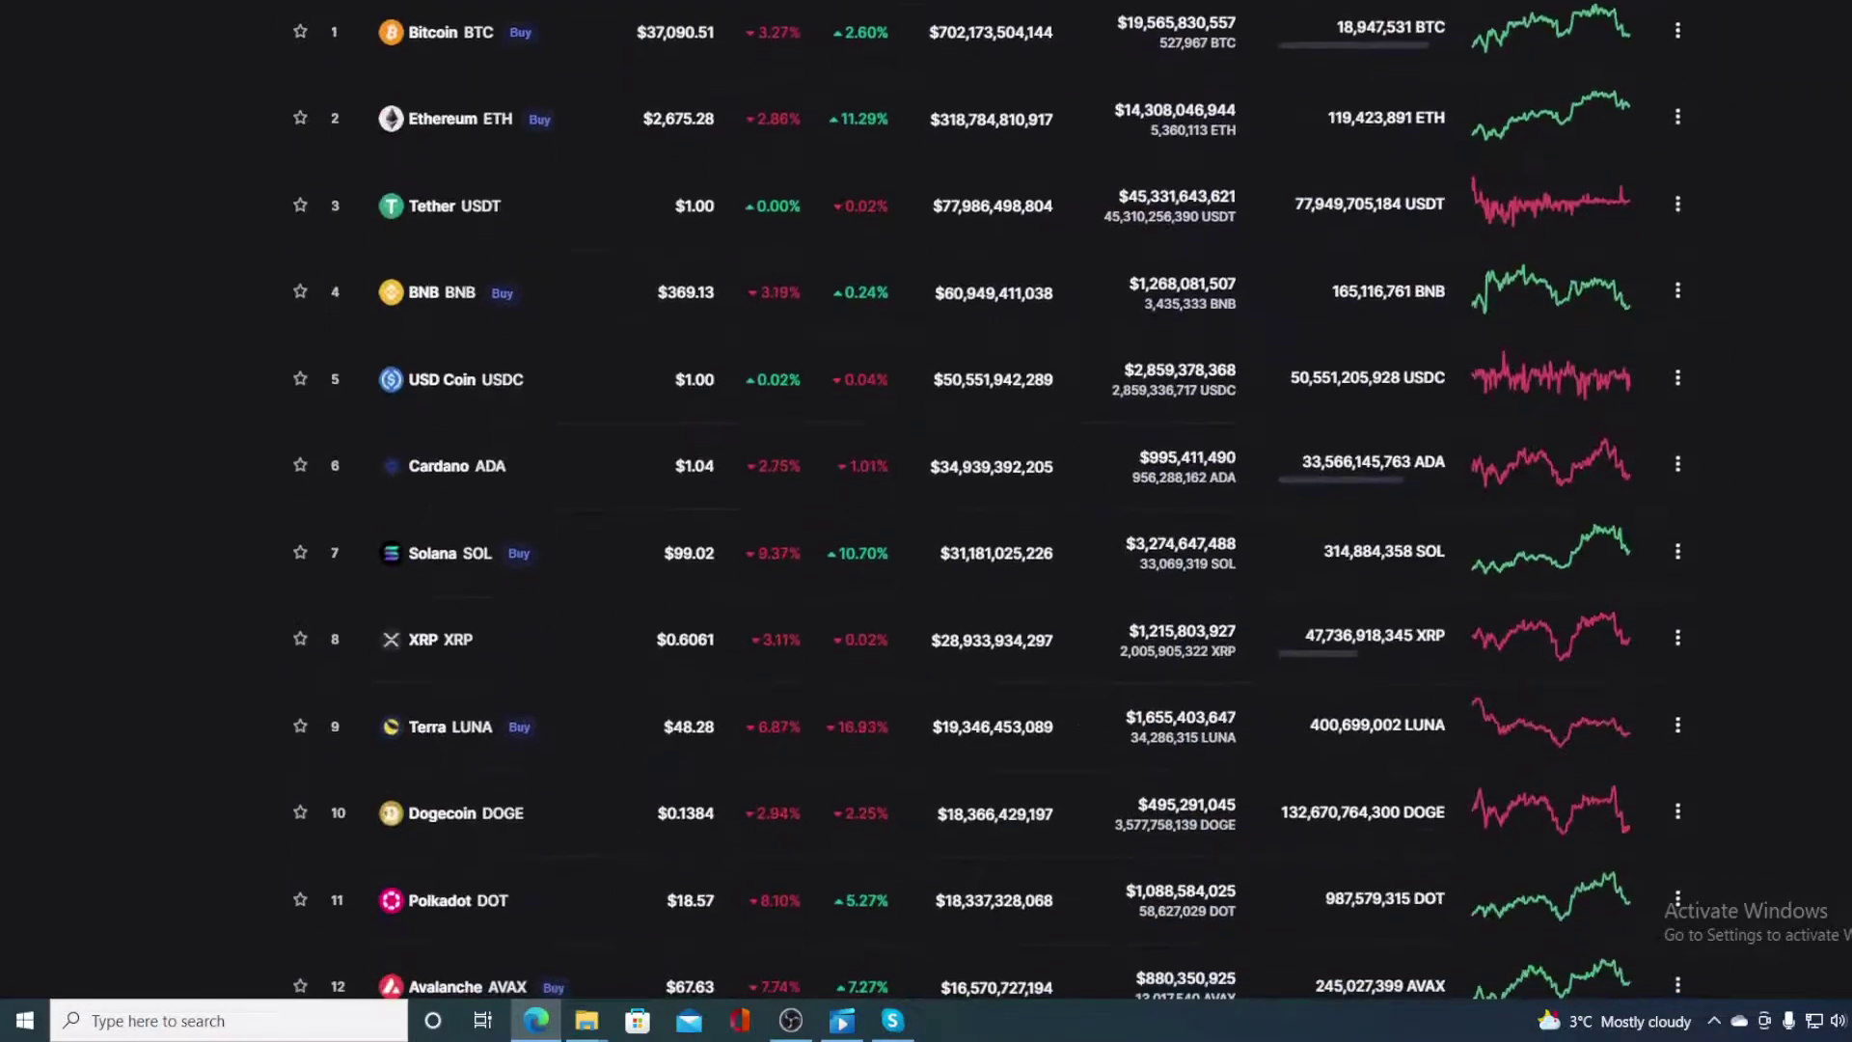
scroll(927, 522, down, 4)
scroll(926, 522, up, 5)
scroll(927, 521, up, 5)
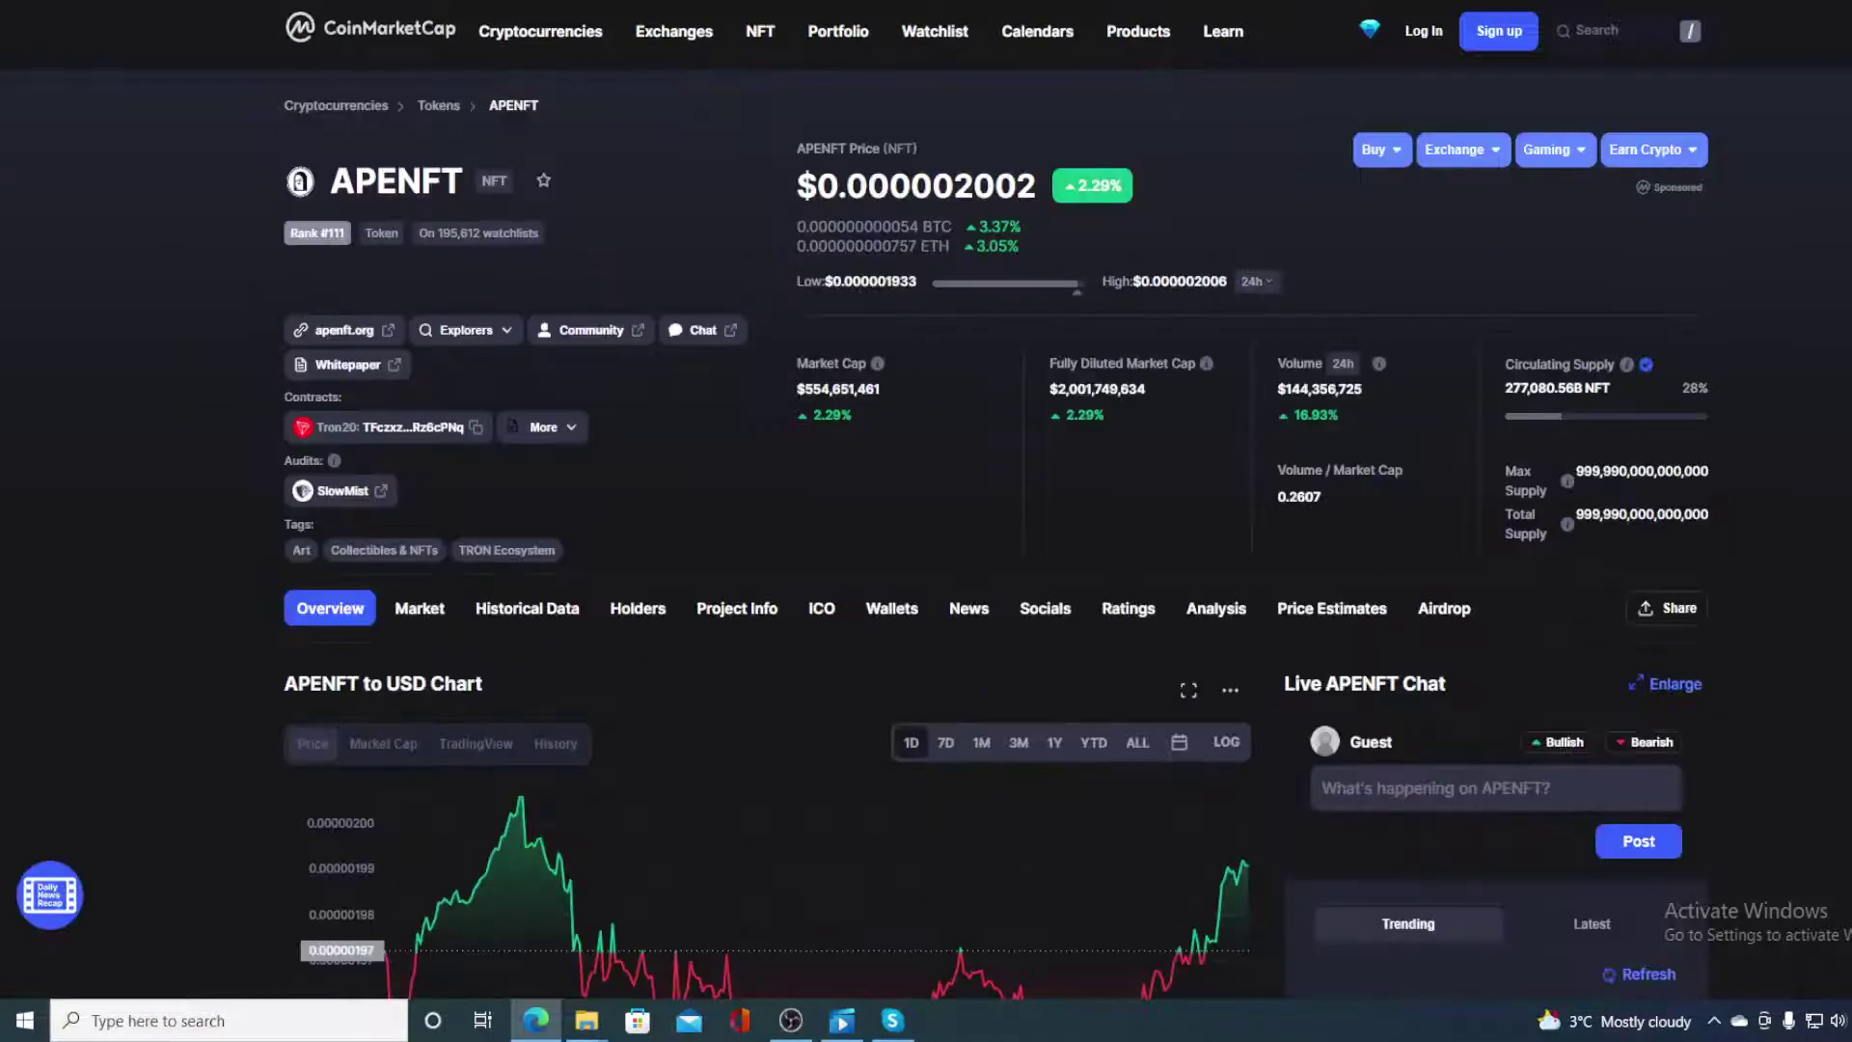
scroll(1233, 476, down, 3)
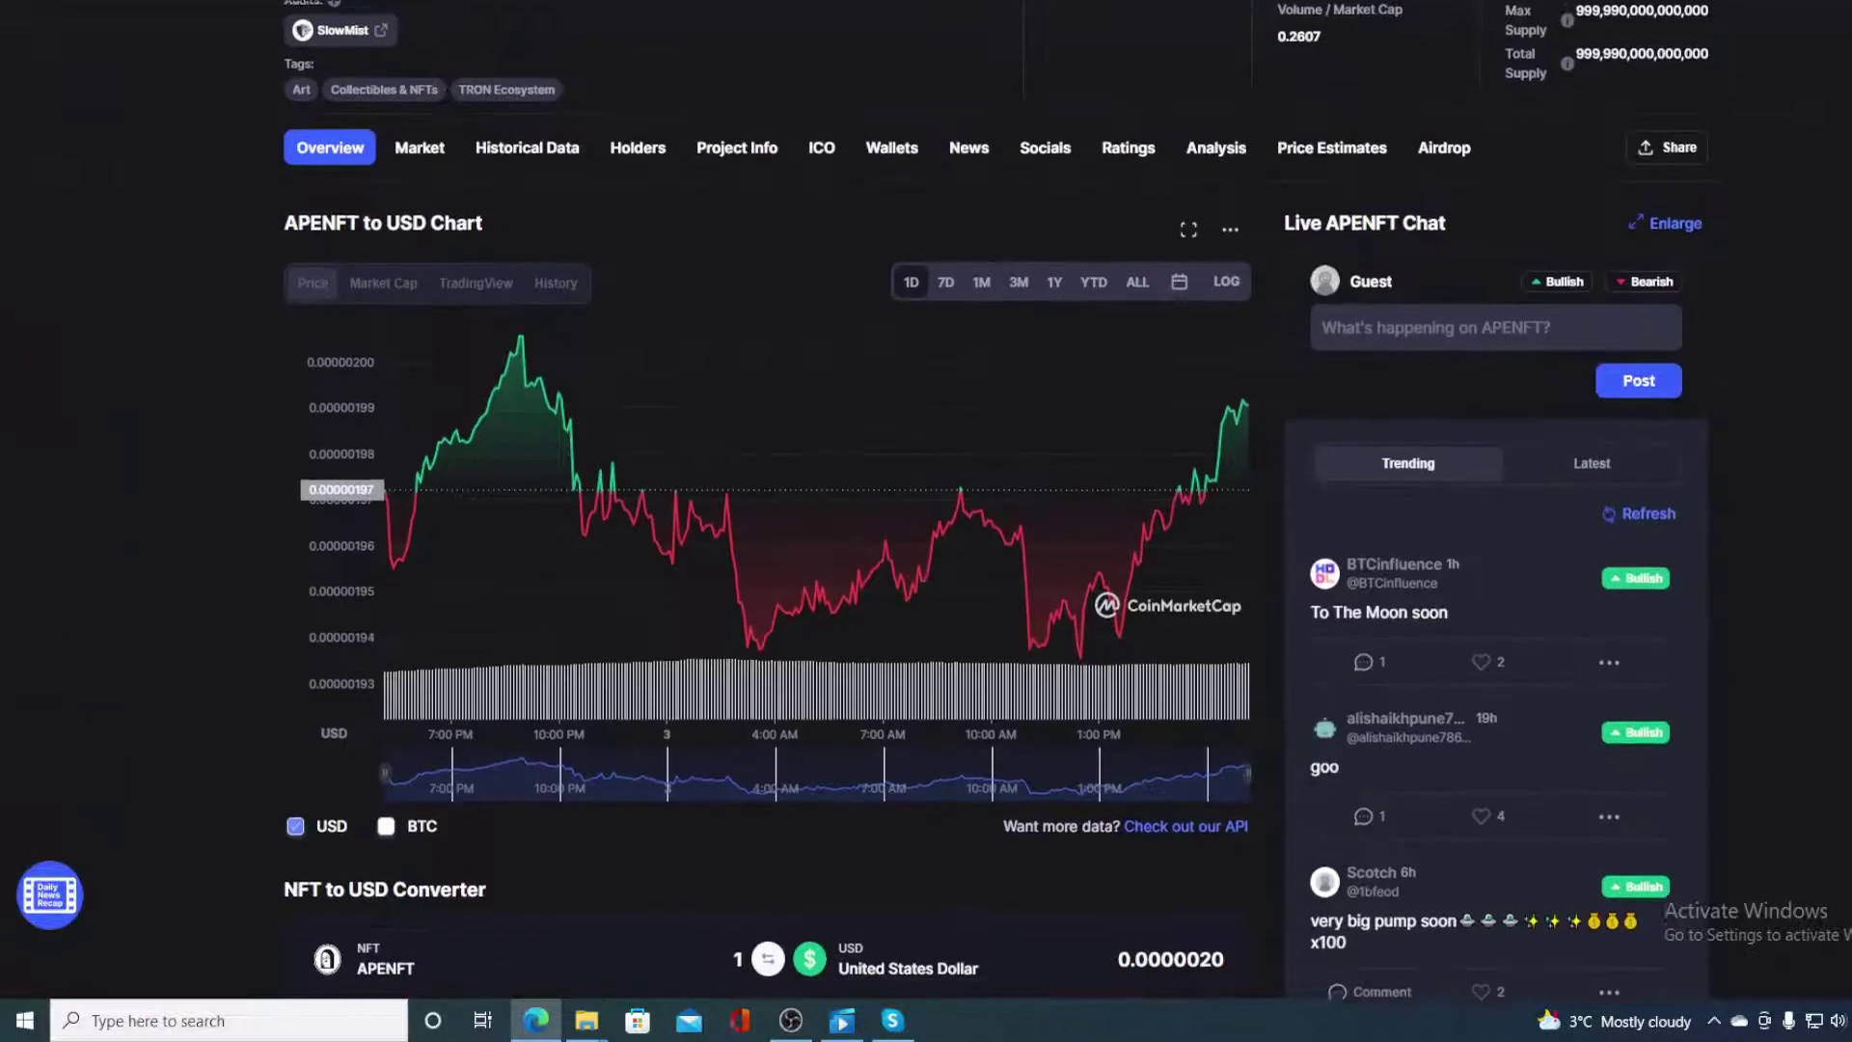